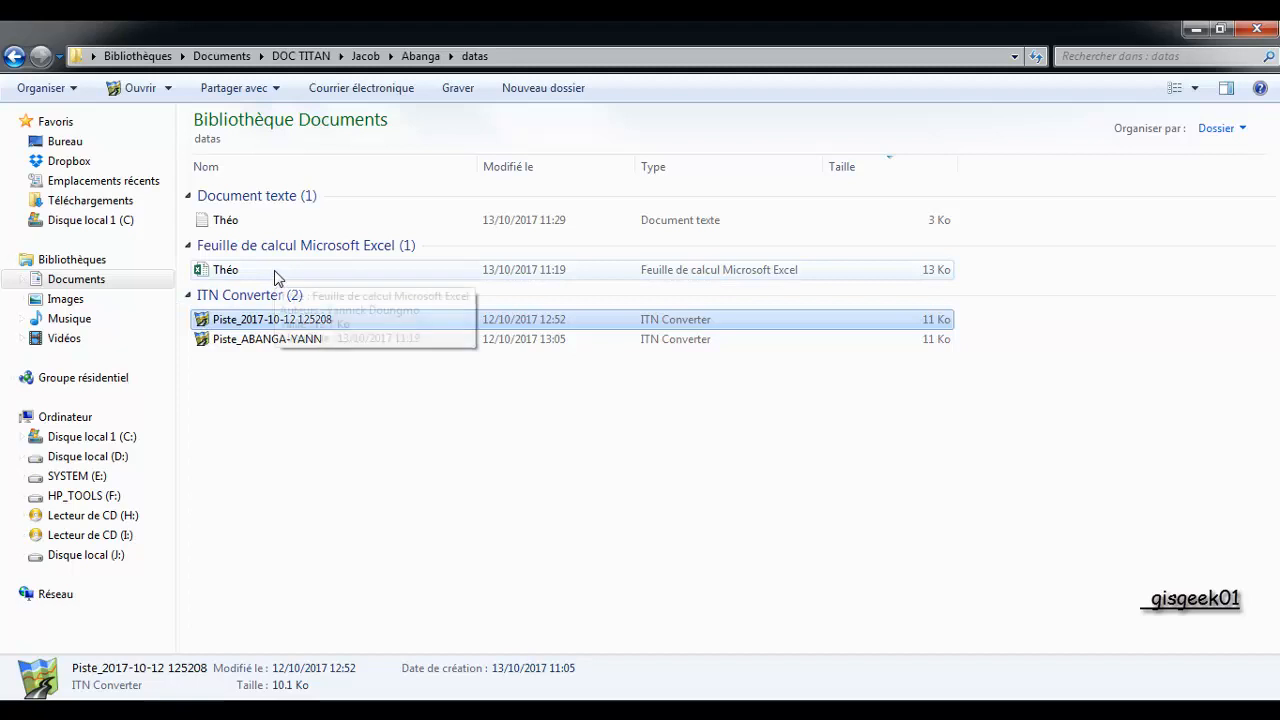
# Step: Switch to QGIS and start adding a delimited text layer
pyautogui.click(234, 226)
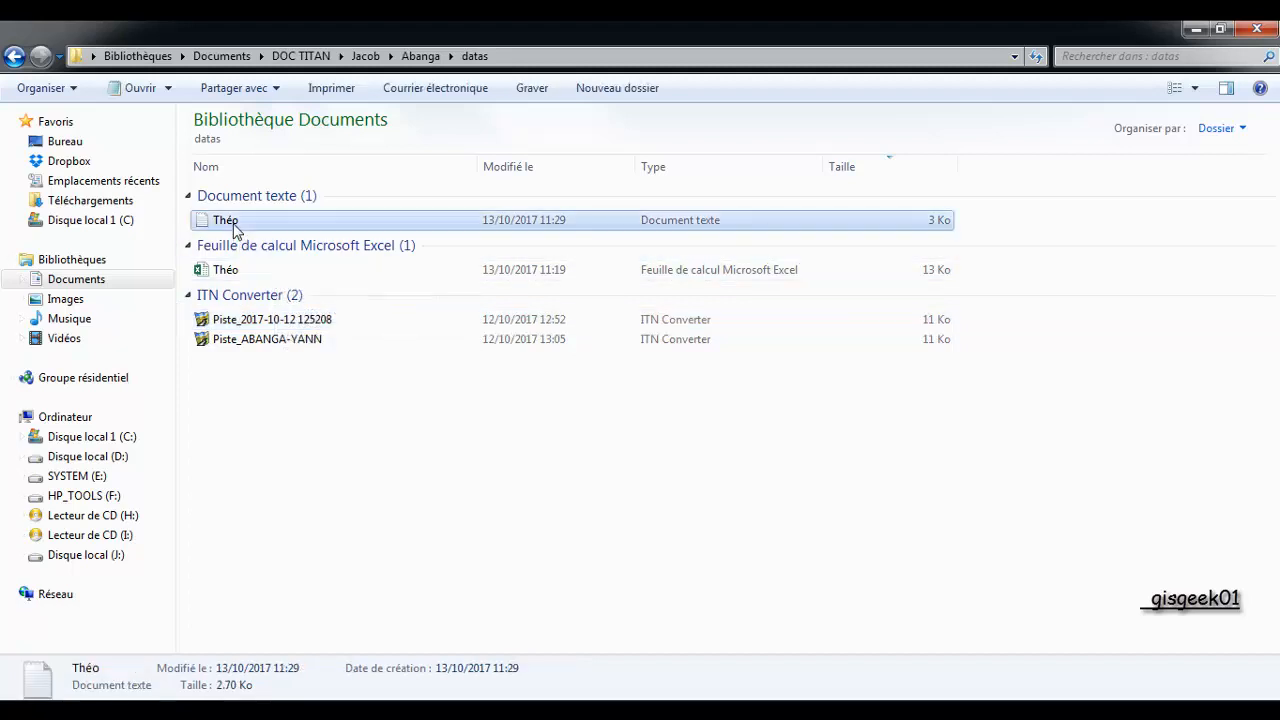
pyautogui.click(330, 434)
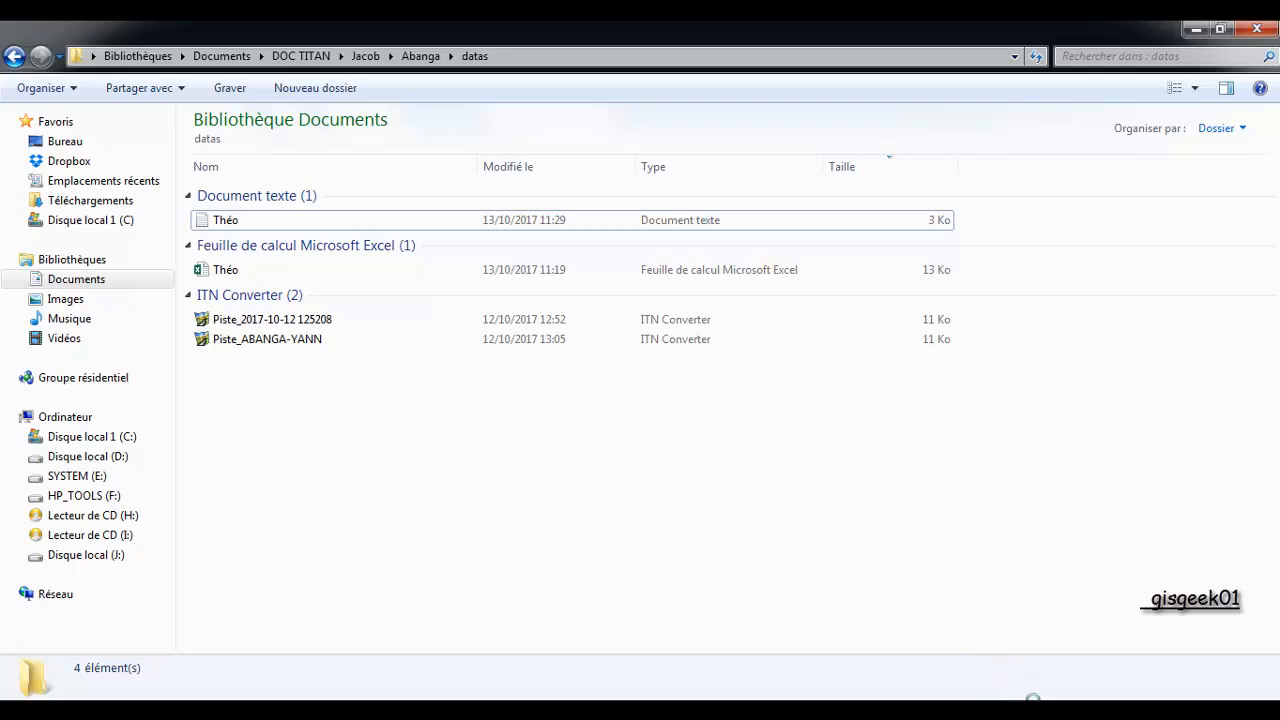
pyautogui.click(834, 708)
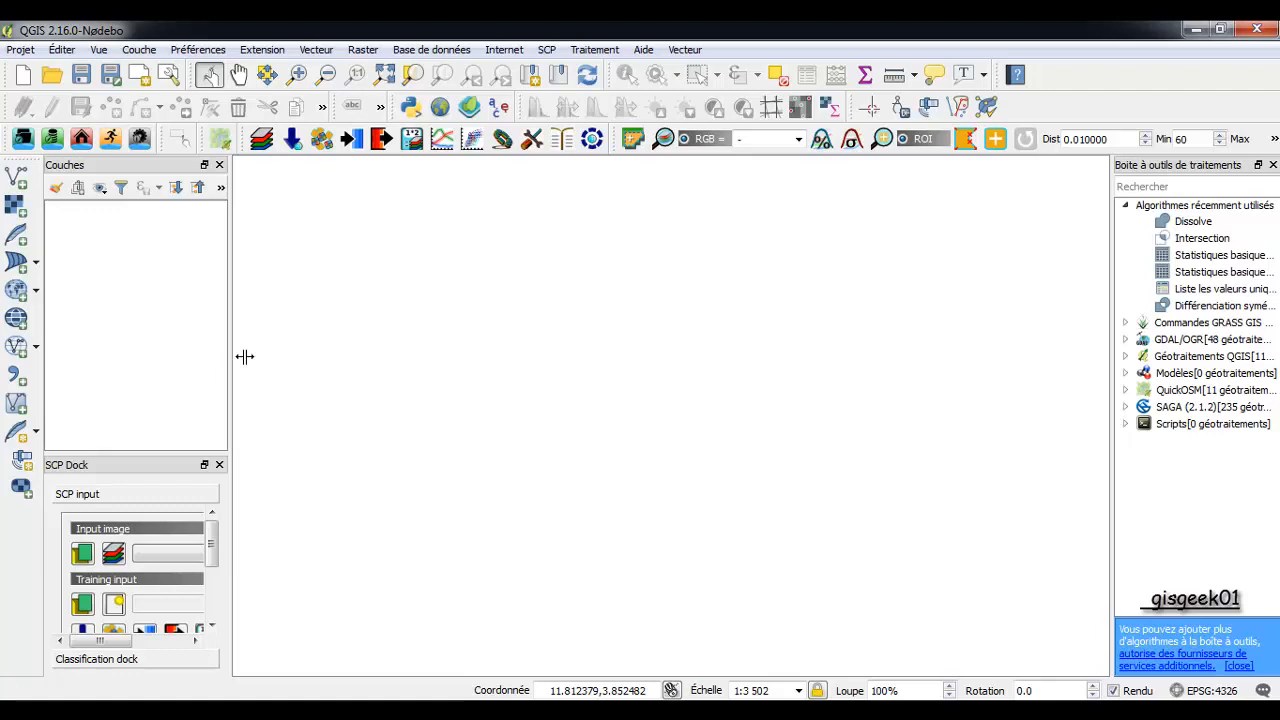
pyautogui.click(21, 378)
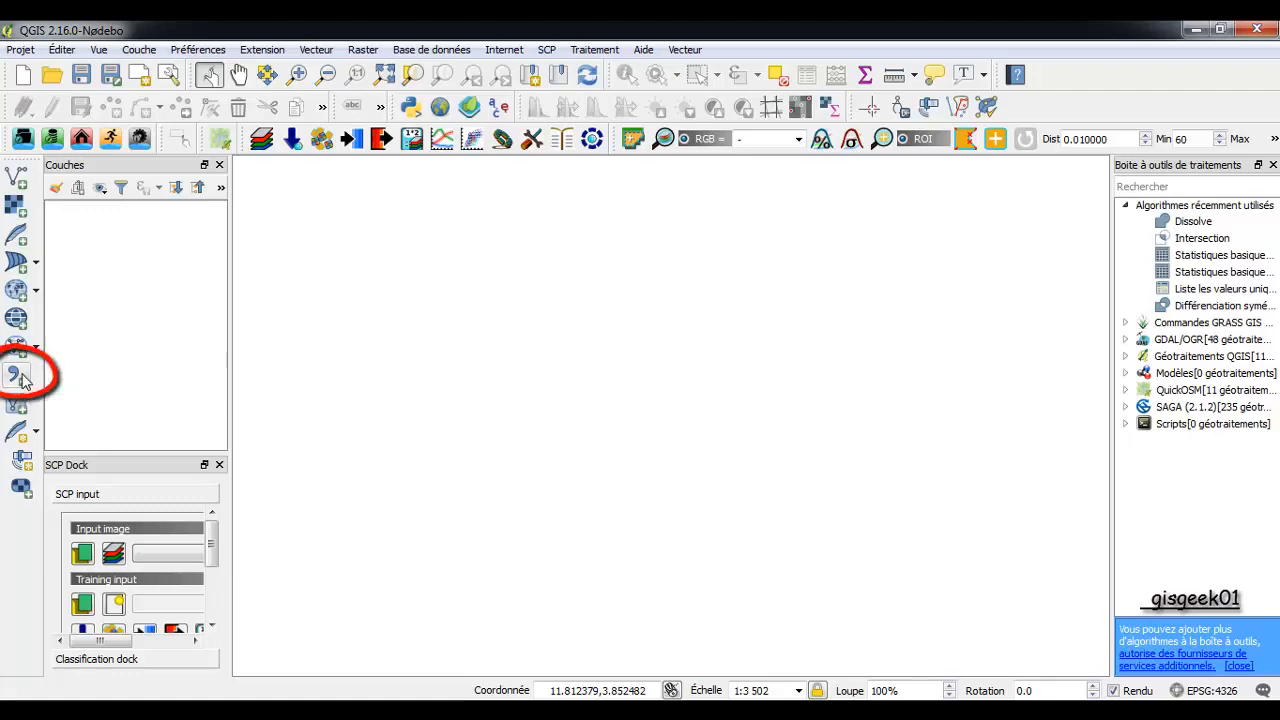
pyautogui.click(139, 49)
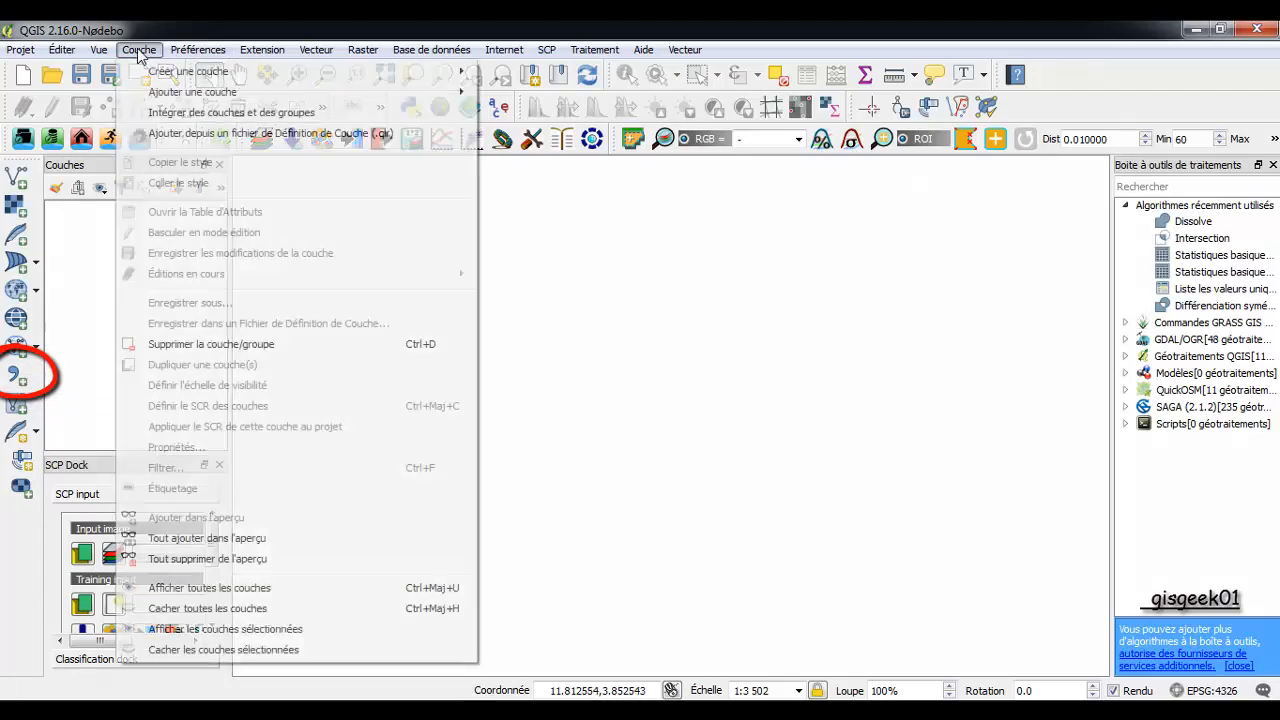
pyautogui.moveTo(176, 99)
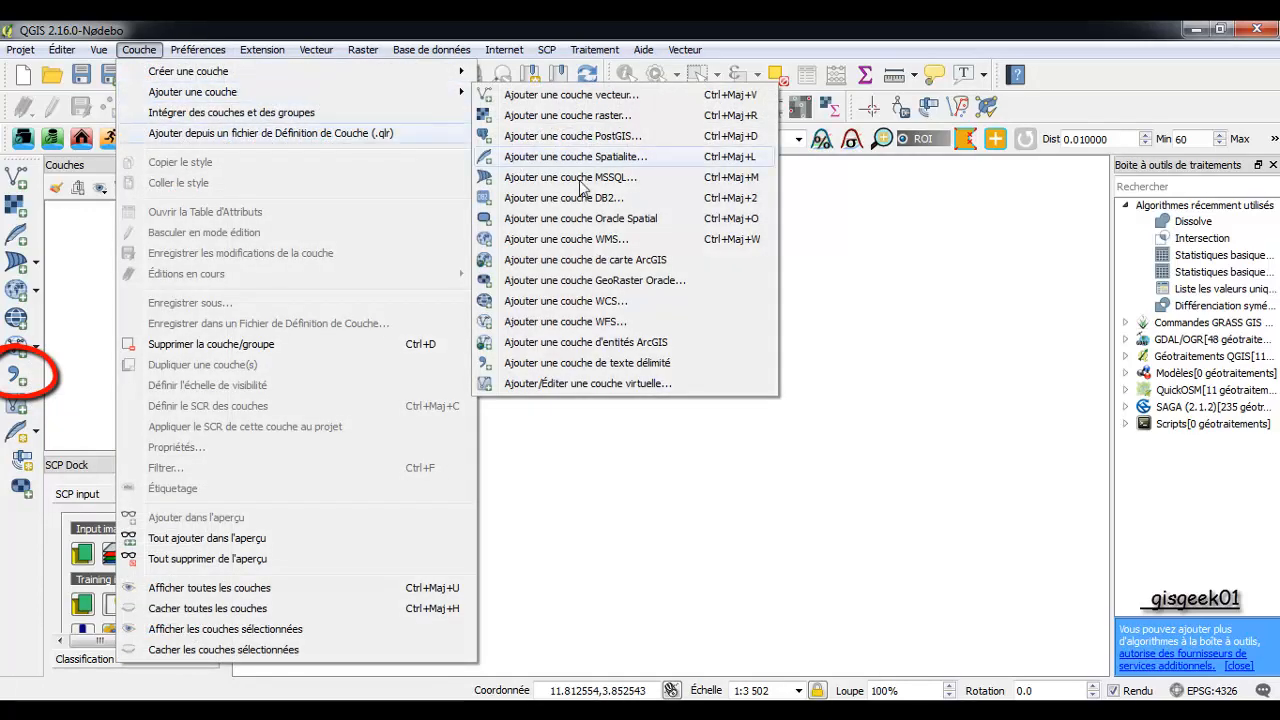
pyautogui.moveTo(440, 92)
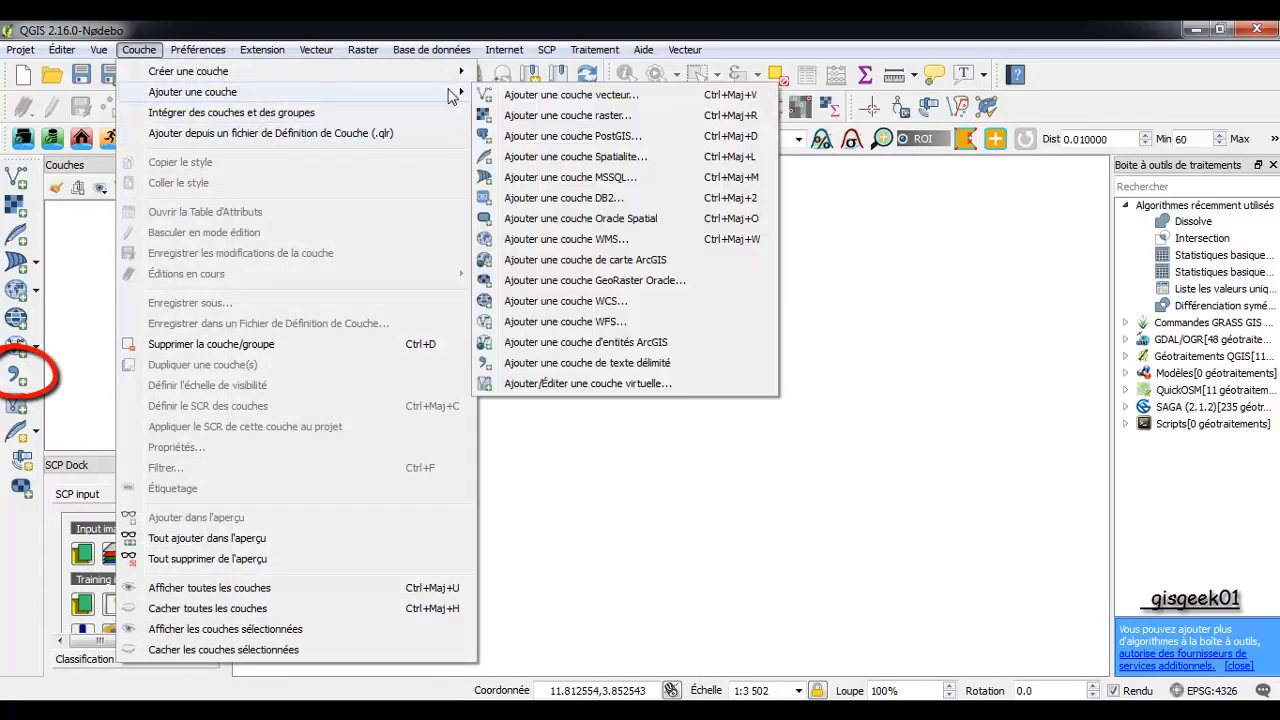
pyautogui.click(545, 363)
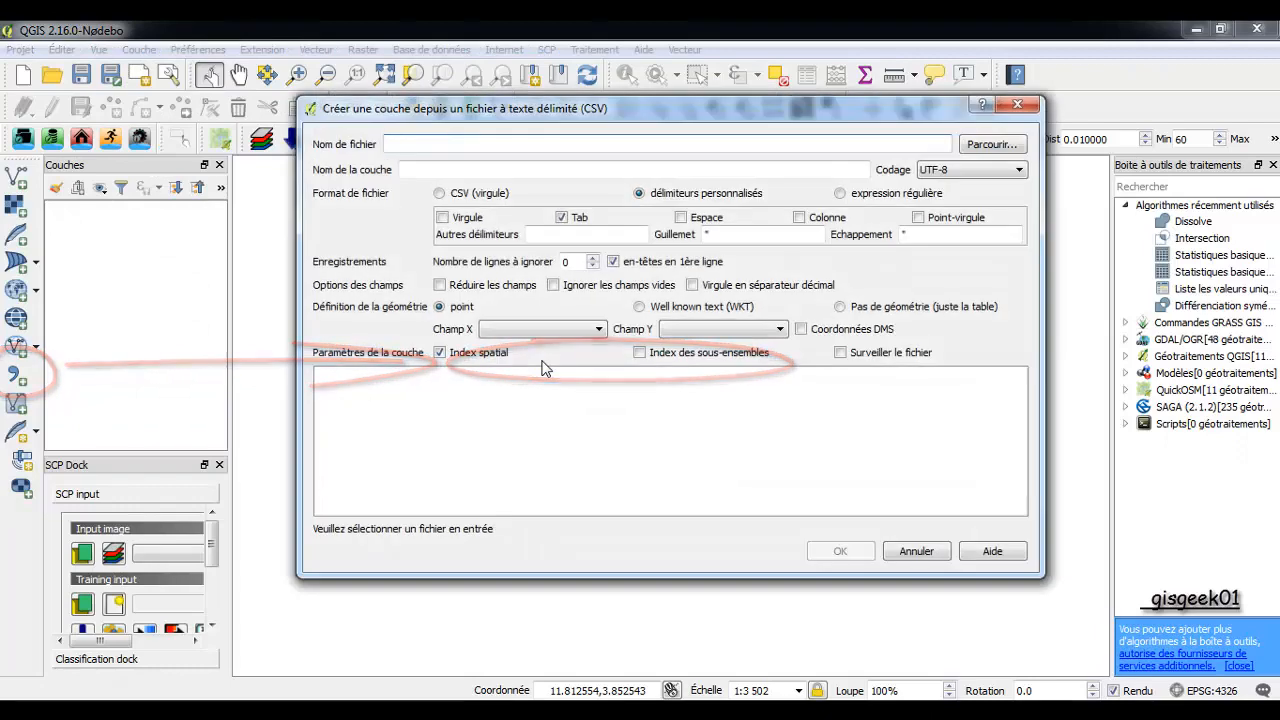
# Step: Choose the text file Théo.txt in the datas folder as the source, with the first line used as field headers
pyautogui.click(980, 146)
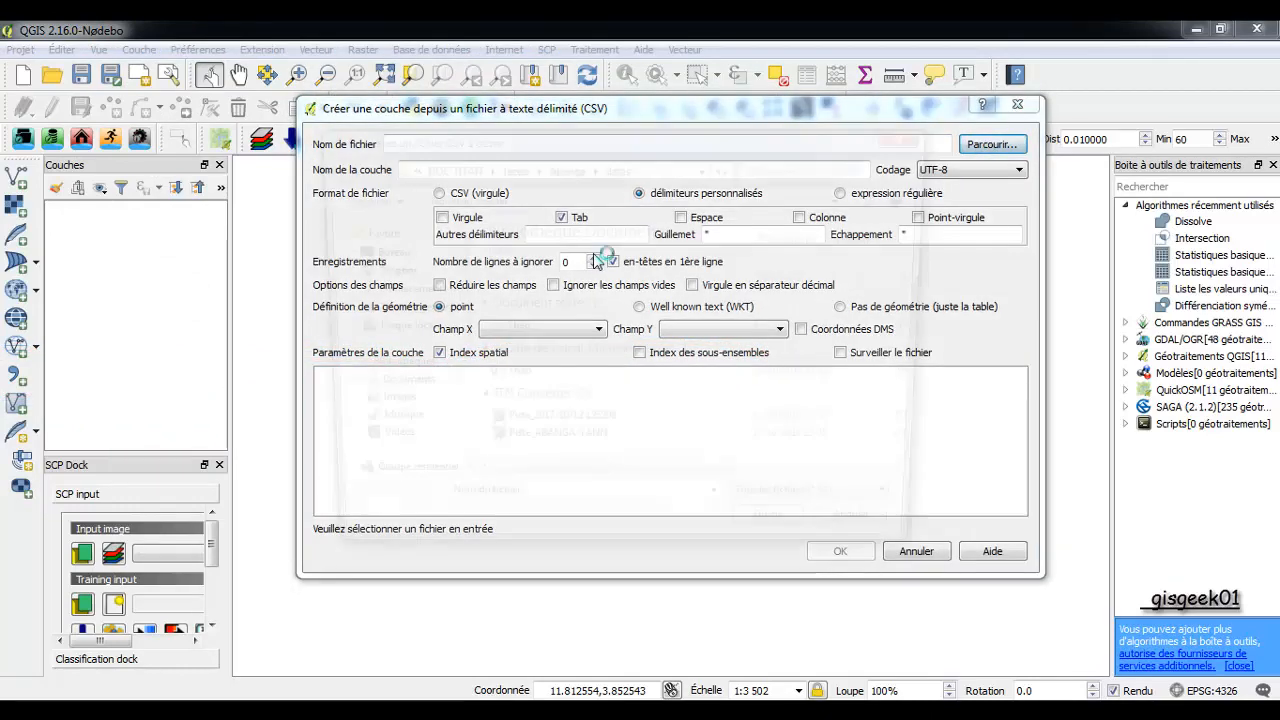
pyautogui.click(513, 332)
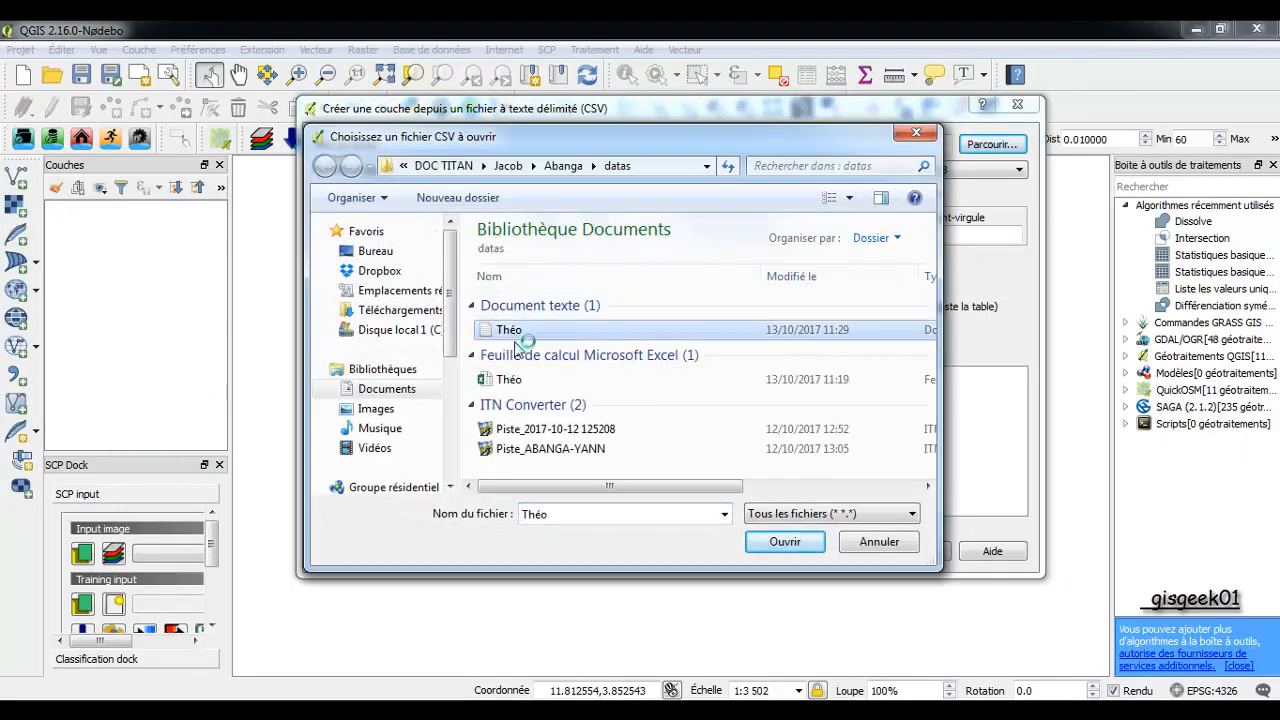
pyautogui.click(757, 542)
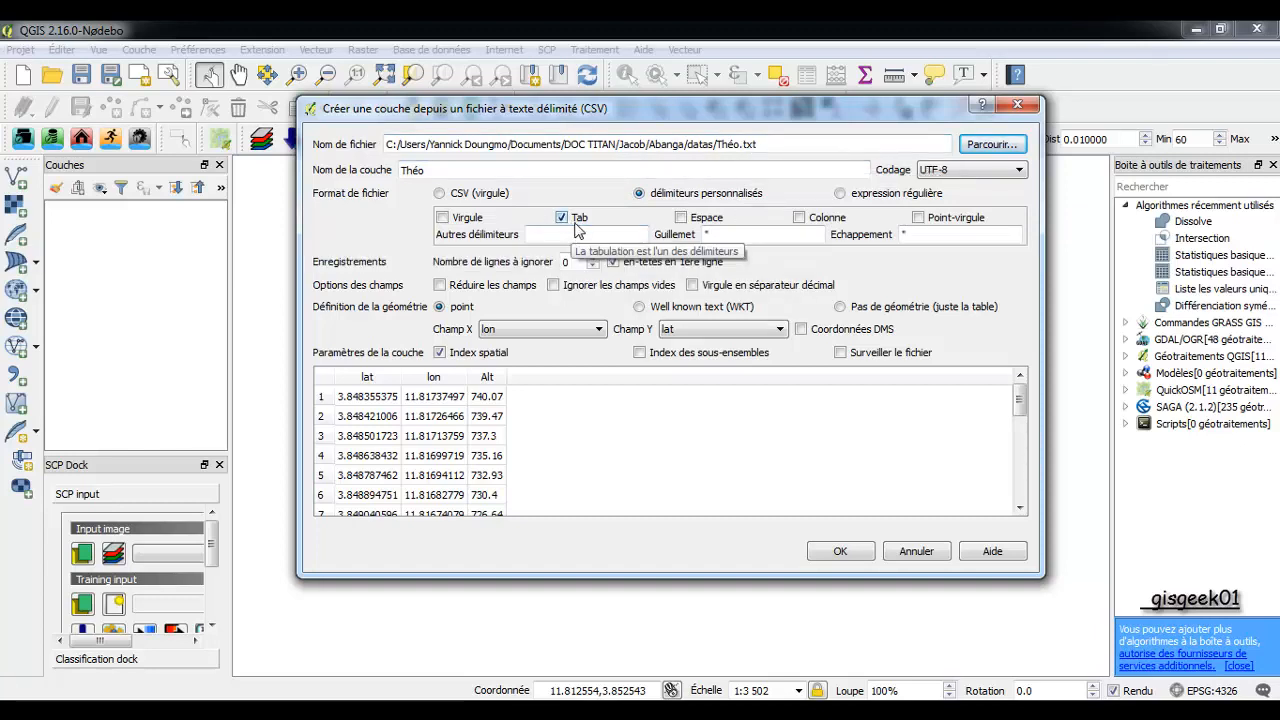
pyautogui.click(613, 262)
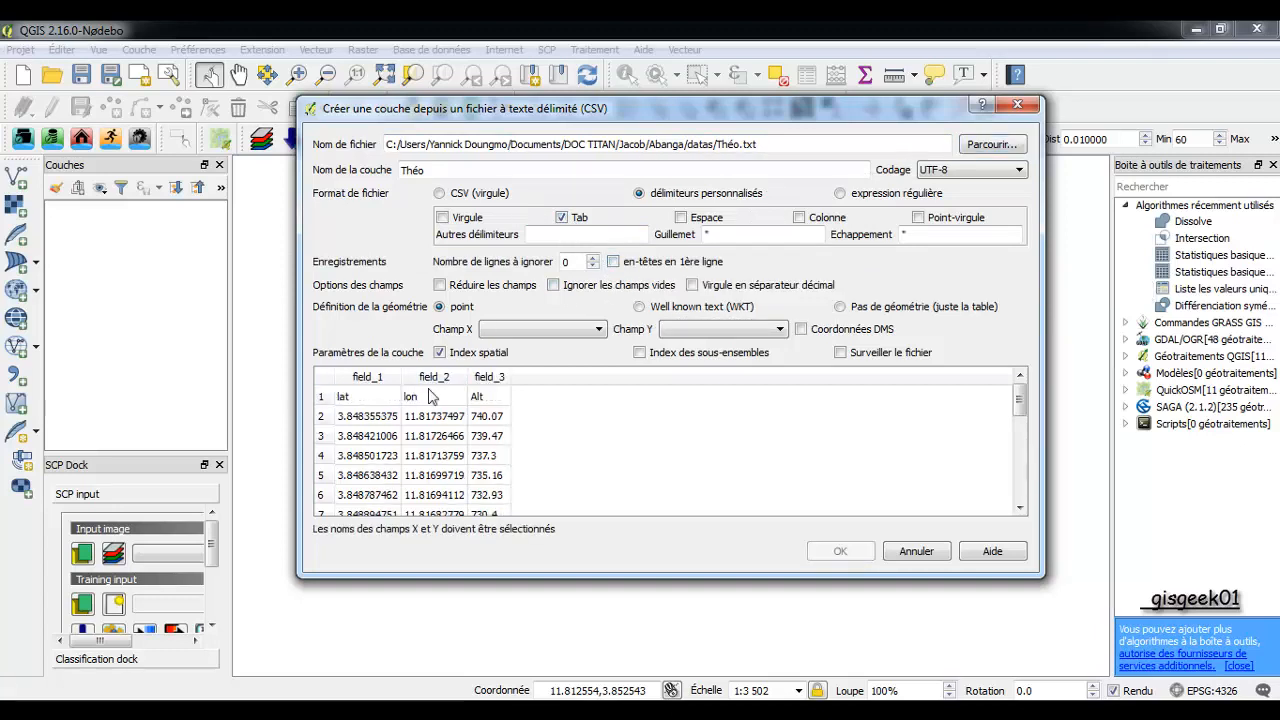
pyautogui.click(613, 262)
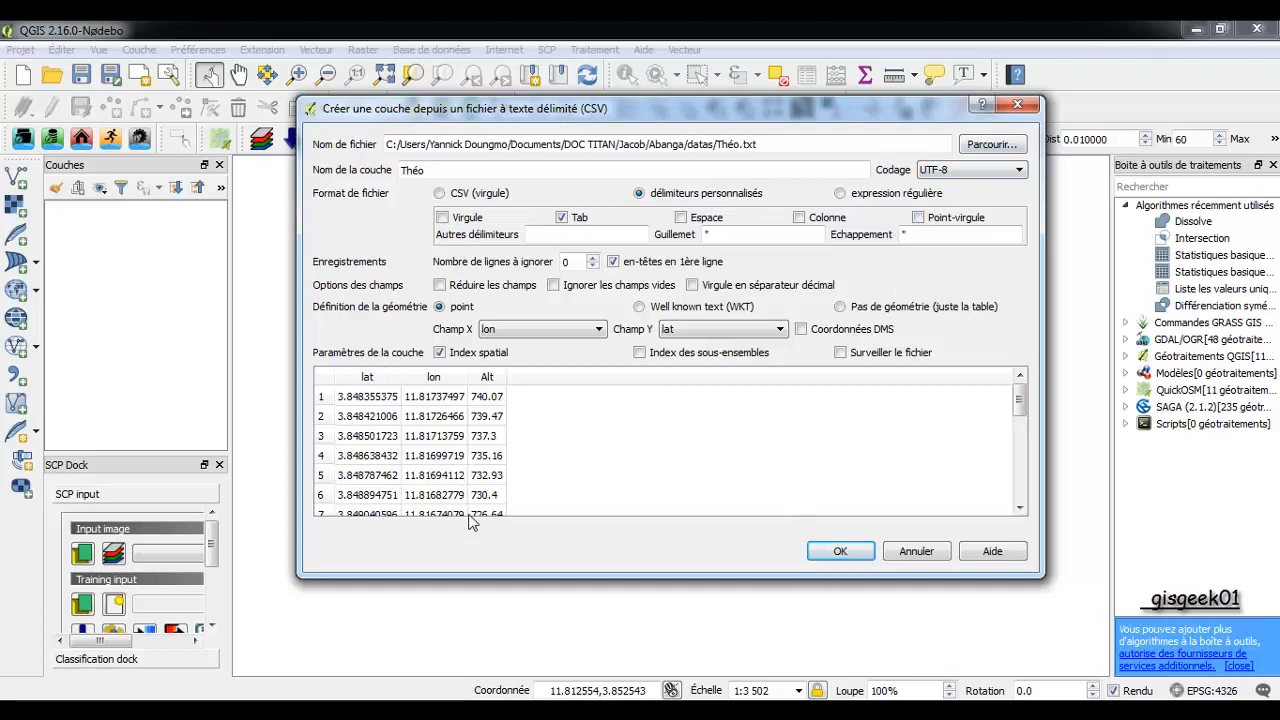
# Step: Create the point layer from the text file with WGS 84 (EPSG:4326) as its coordinate reference system
pyautogui.click(840, 553)
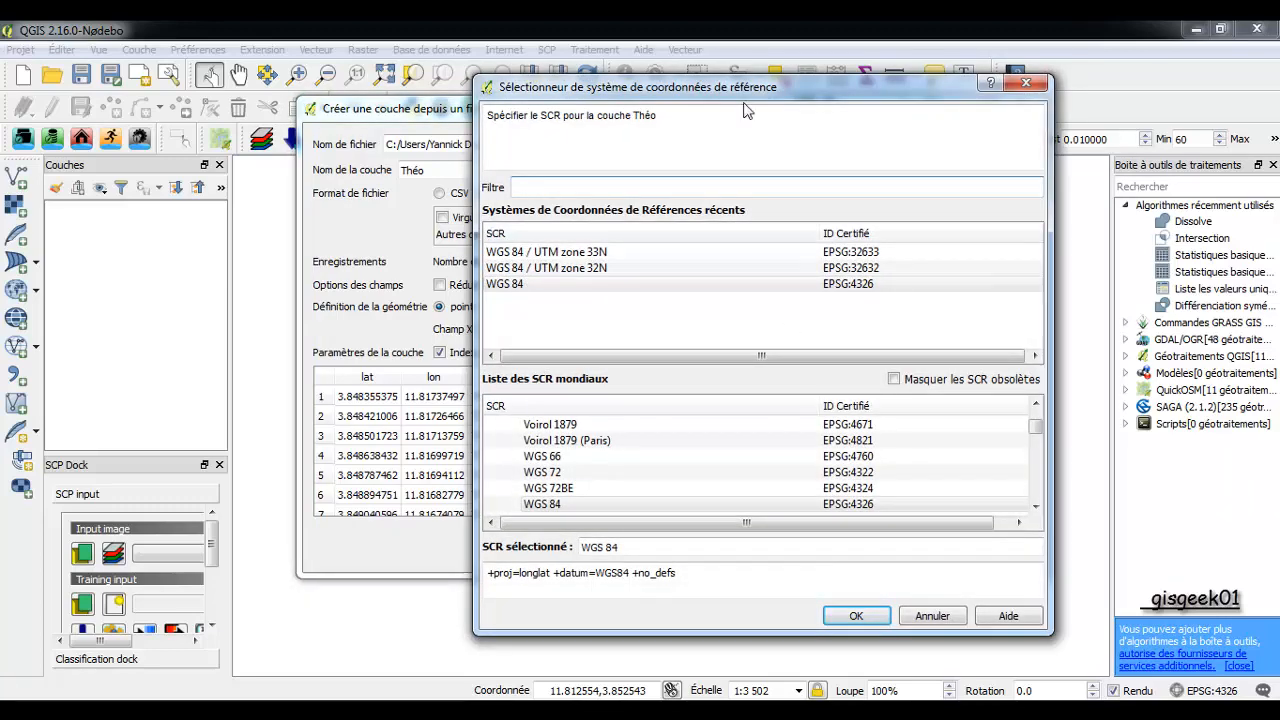
pyautogui.moveTo(735, 93); pyautogui.dragTo(800, 95)
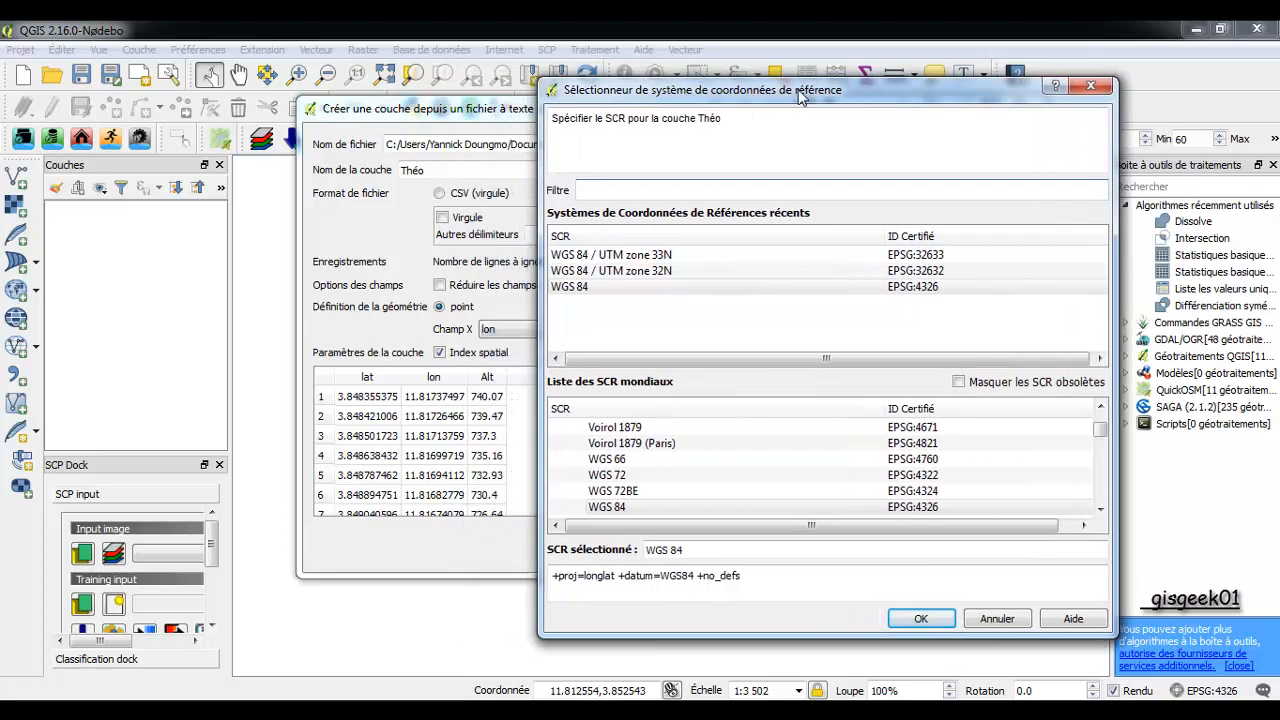
pyautogui.click(585, 292)
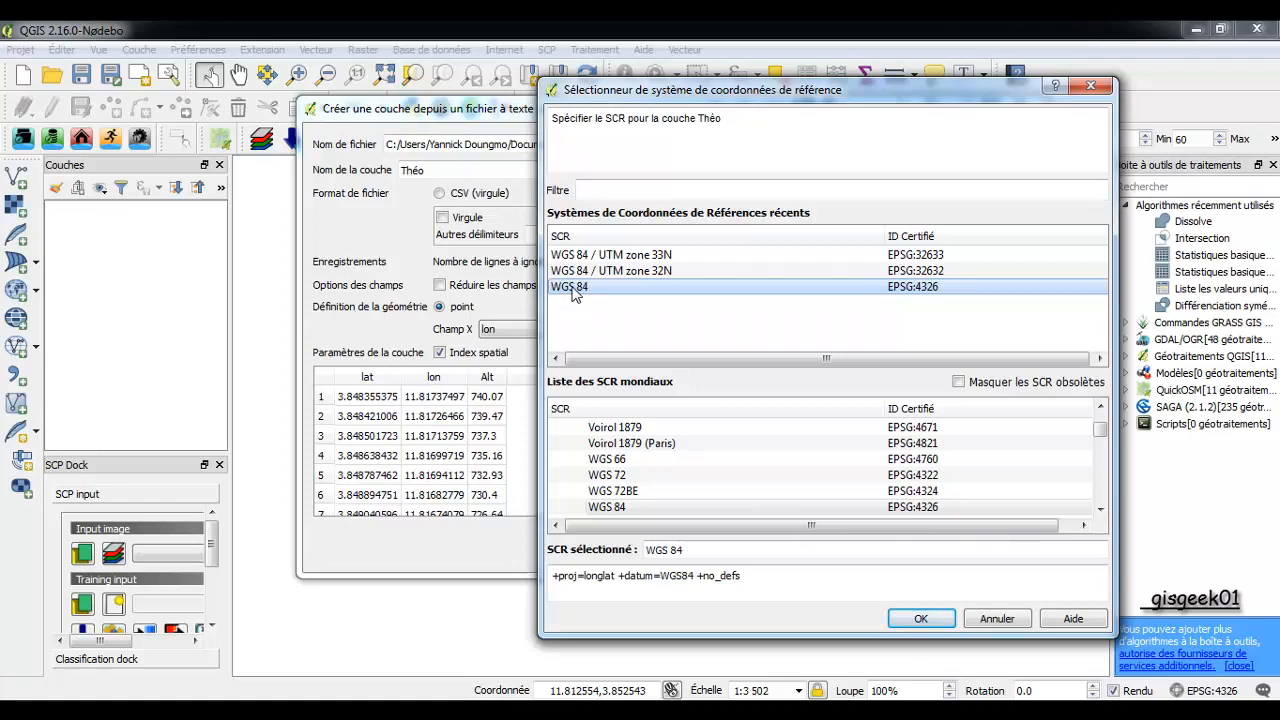
pyautogui.click(922, 620)
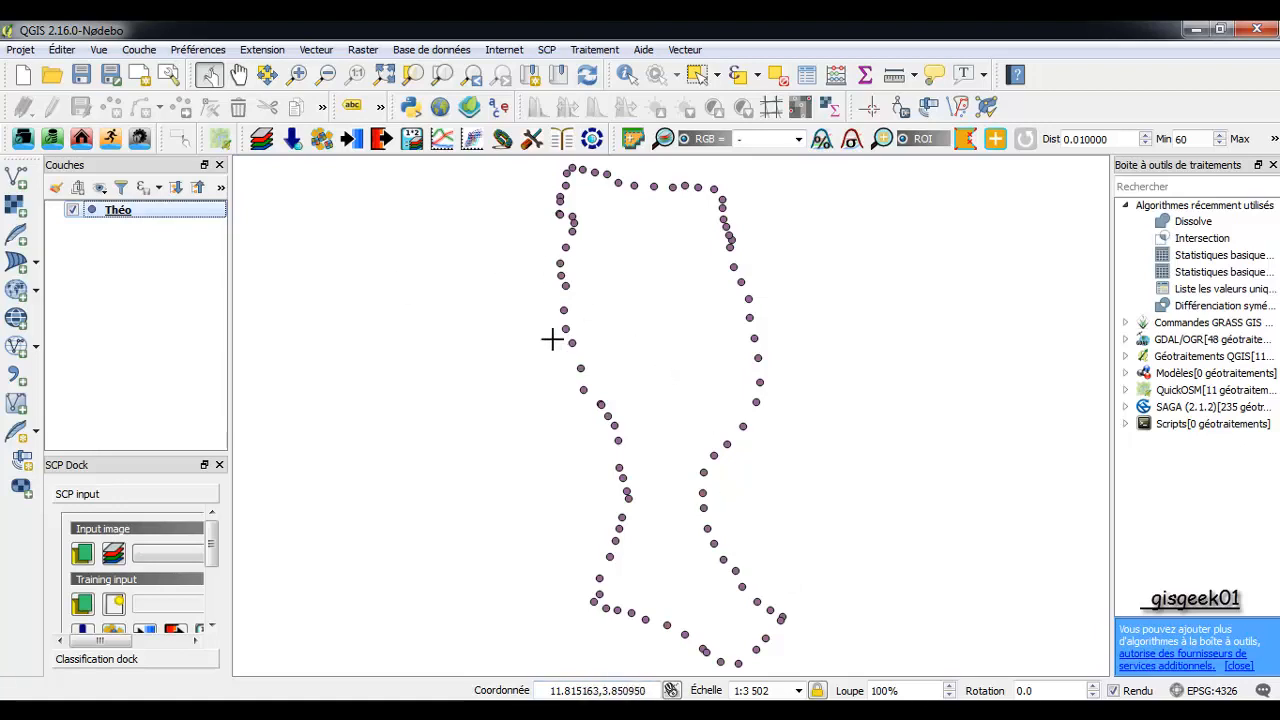
# Step: Set up an export of the Théo layer in CSV format to a file named Theo_repro in the Abanga folder
pyautogui.rightClick(133, 215)
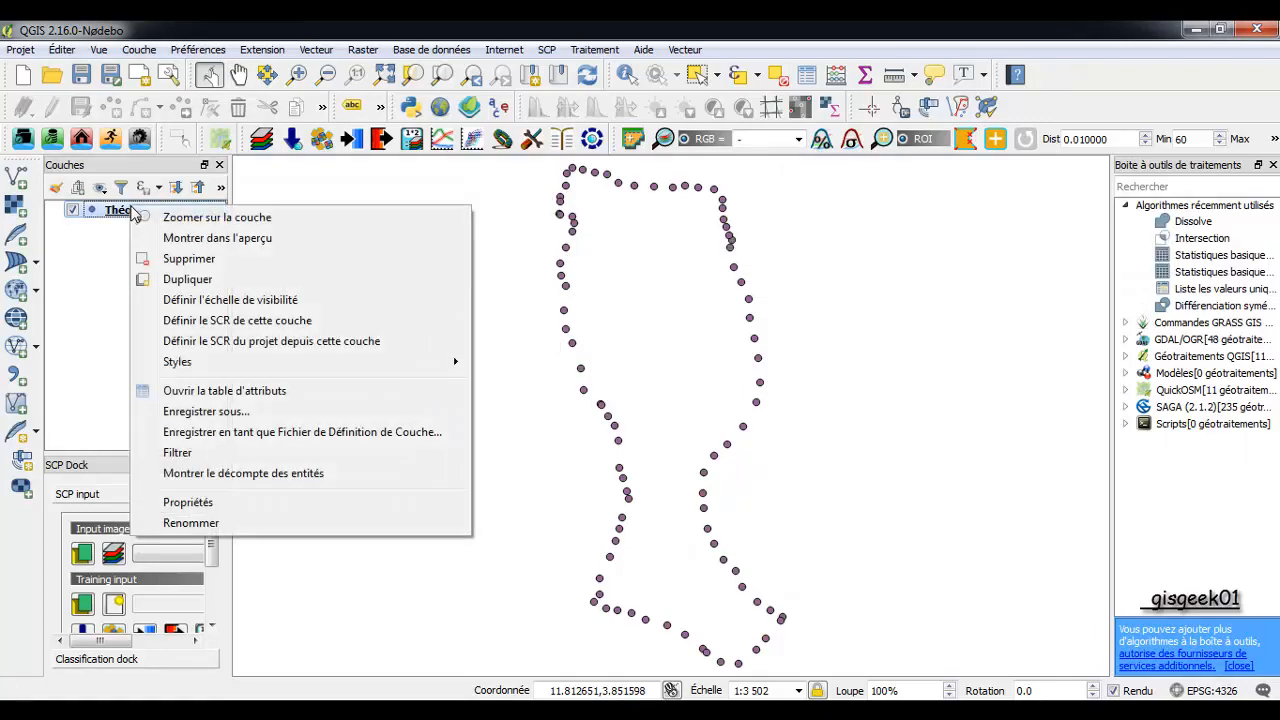
pyautogui.click(224, 413)
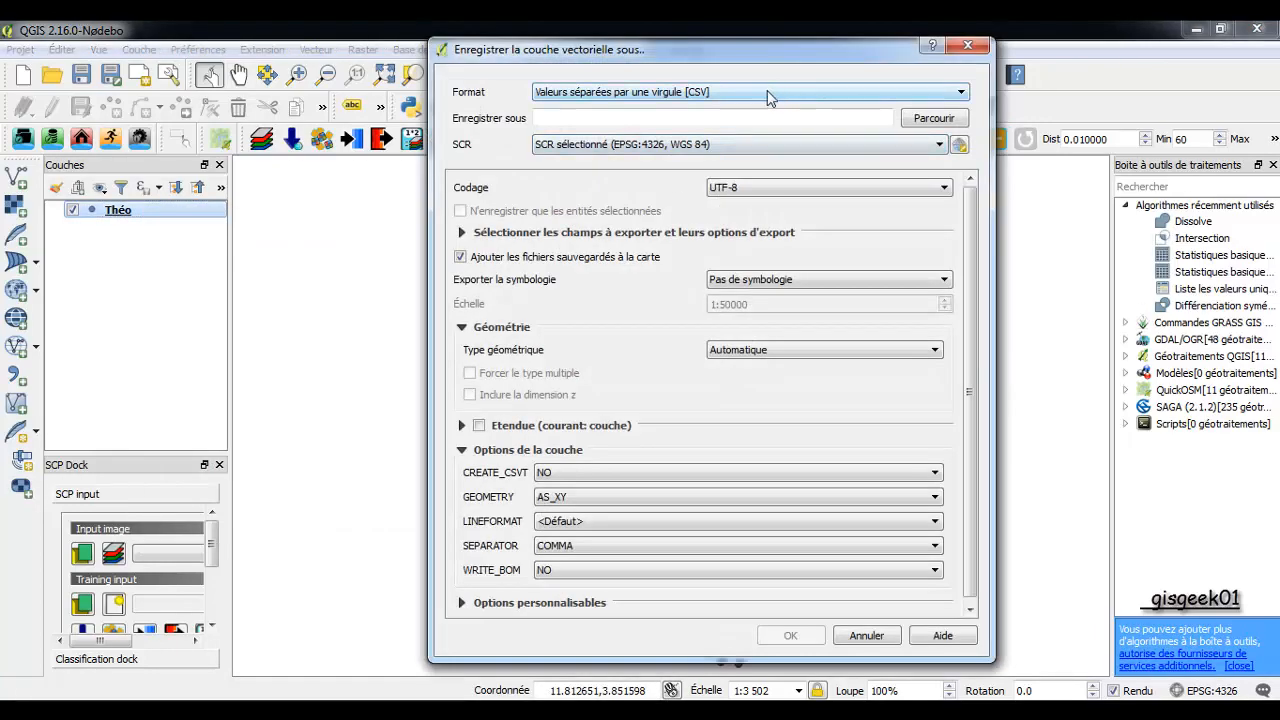
pyautogui.click(768, 92)
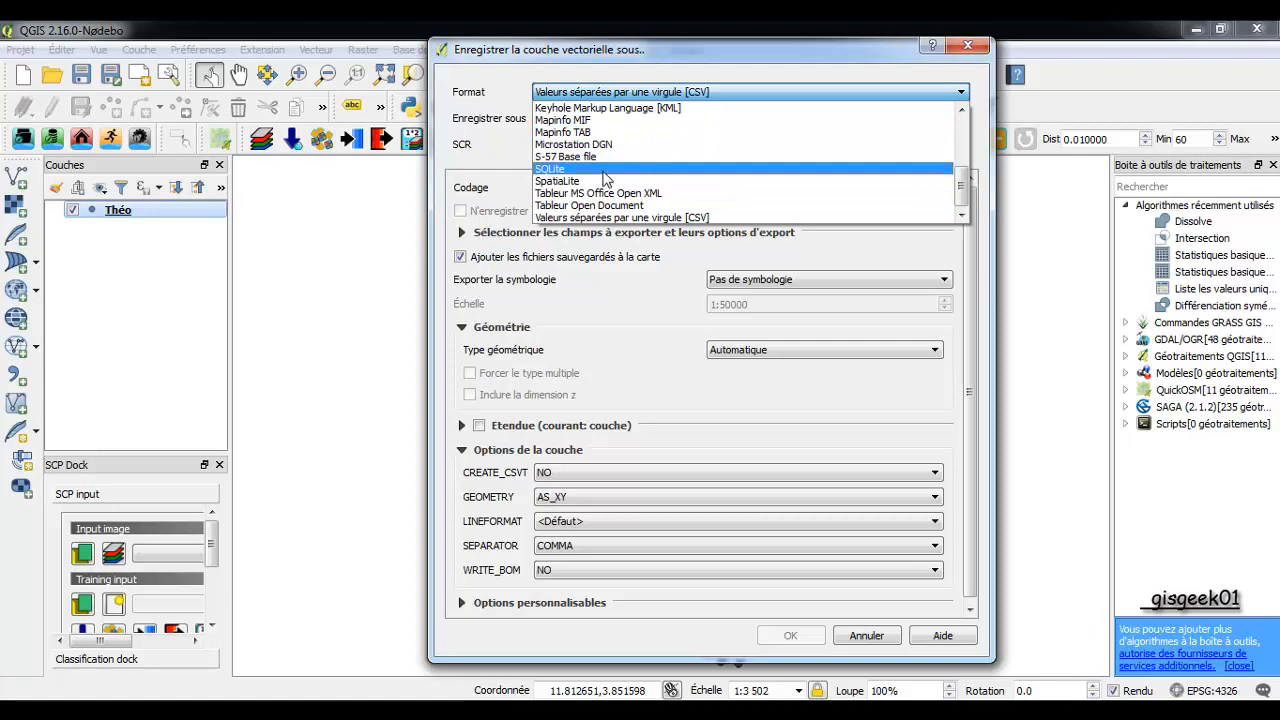
pyautogui.click(631, 218)
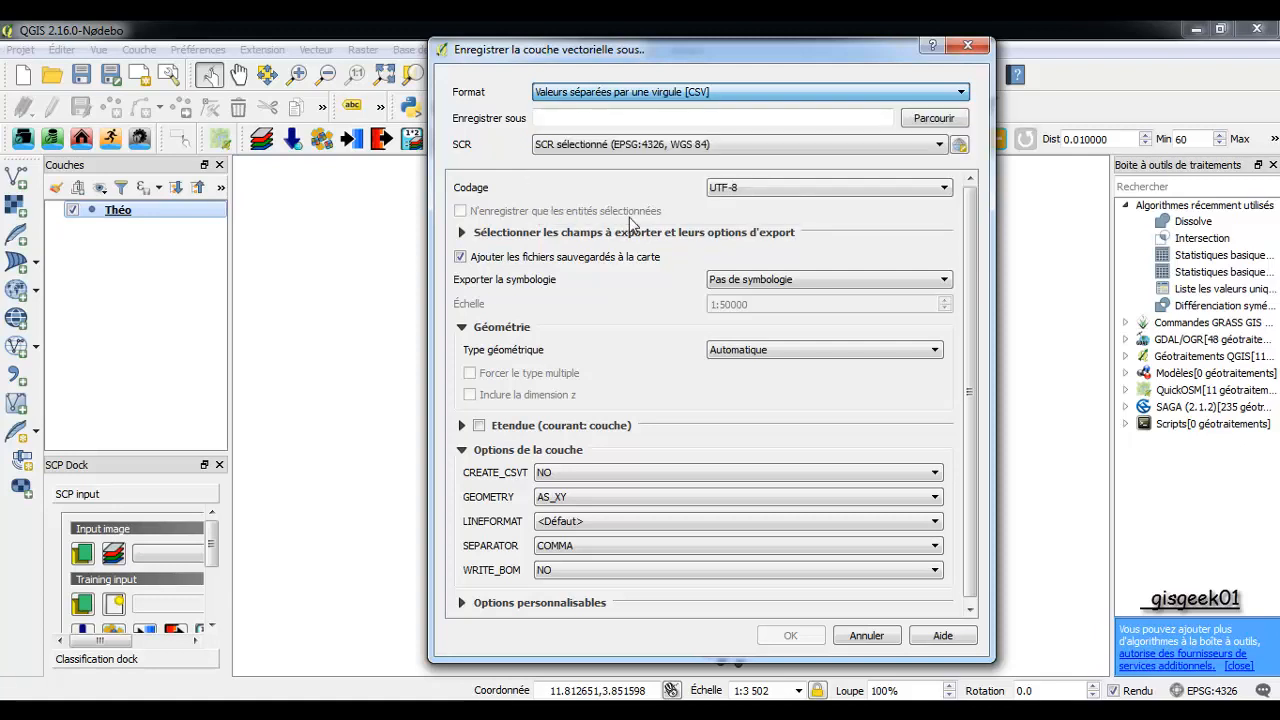
pyautogui.click(940, 121)
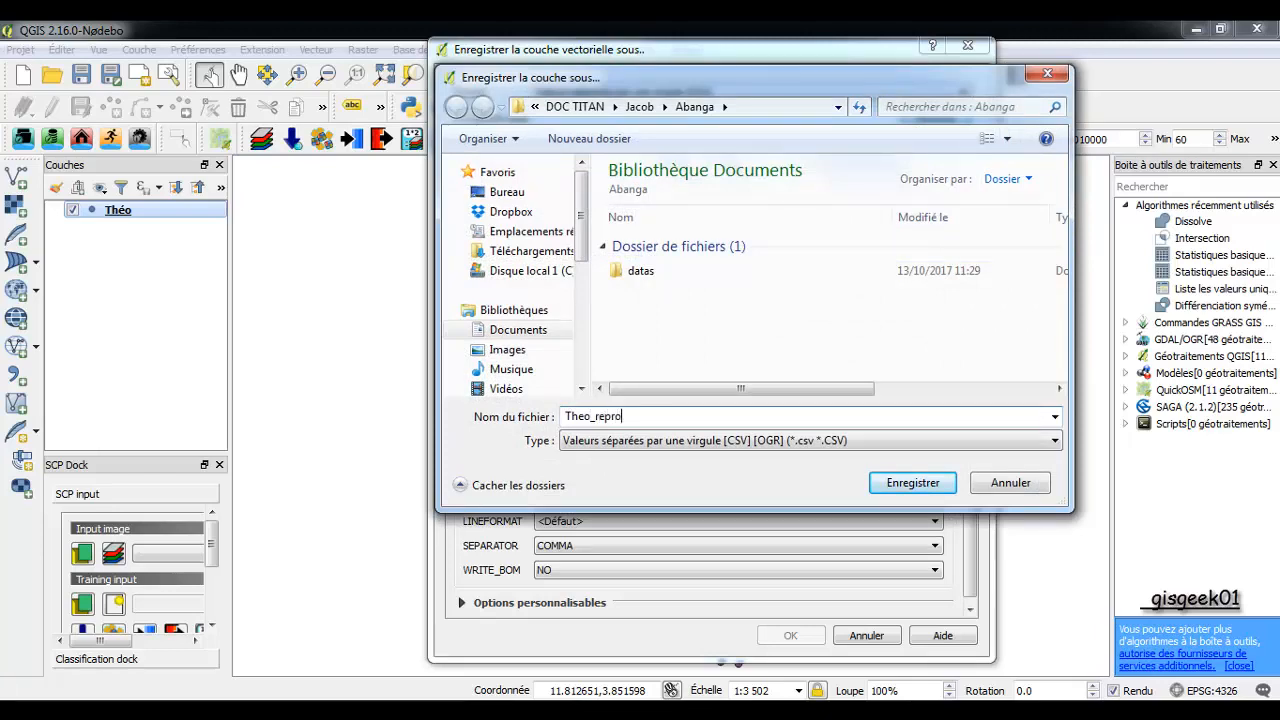
pyautogui.write('Theo_repro')
pyautogui.press('Return')
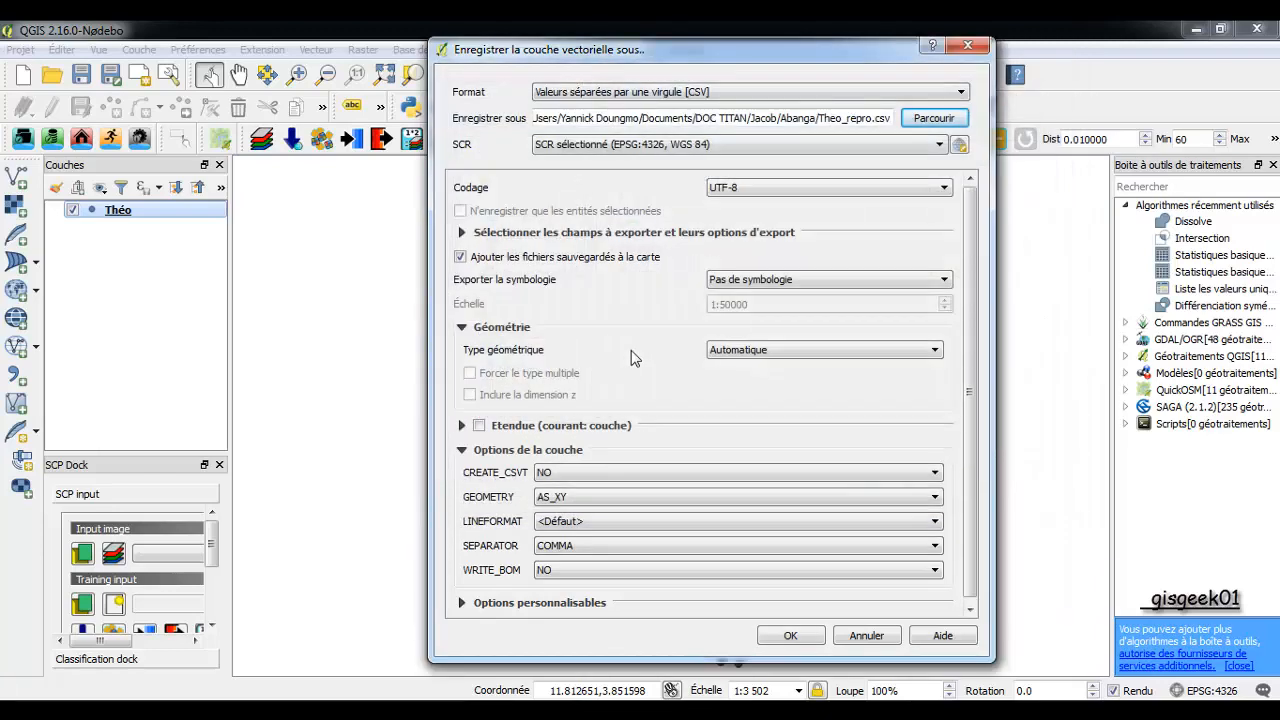
# Step: Set the export's coordinate system to EPSG:32632 - WGS 84 / UTM zone 32N and save the layer
pyautogui.click(632, 150)
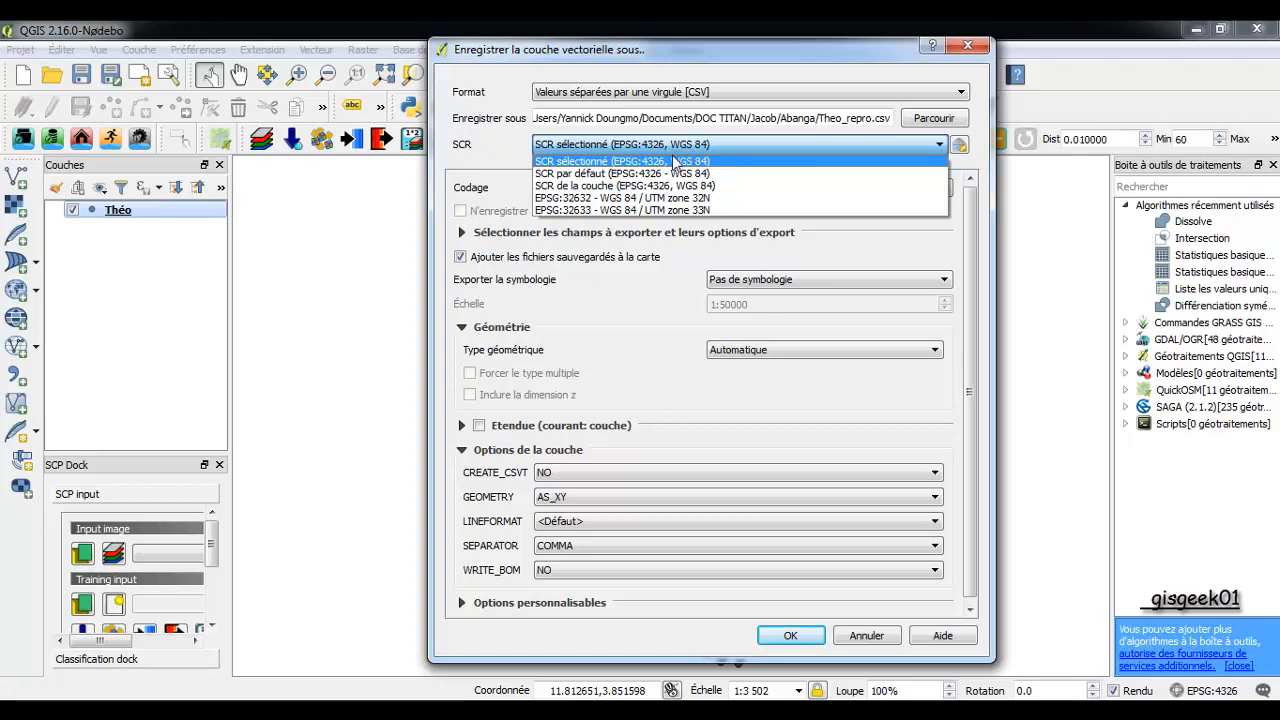
pyautogui.click(616, 198)
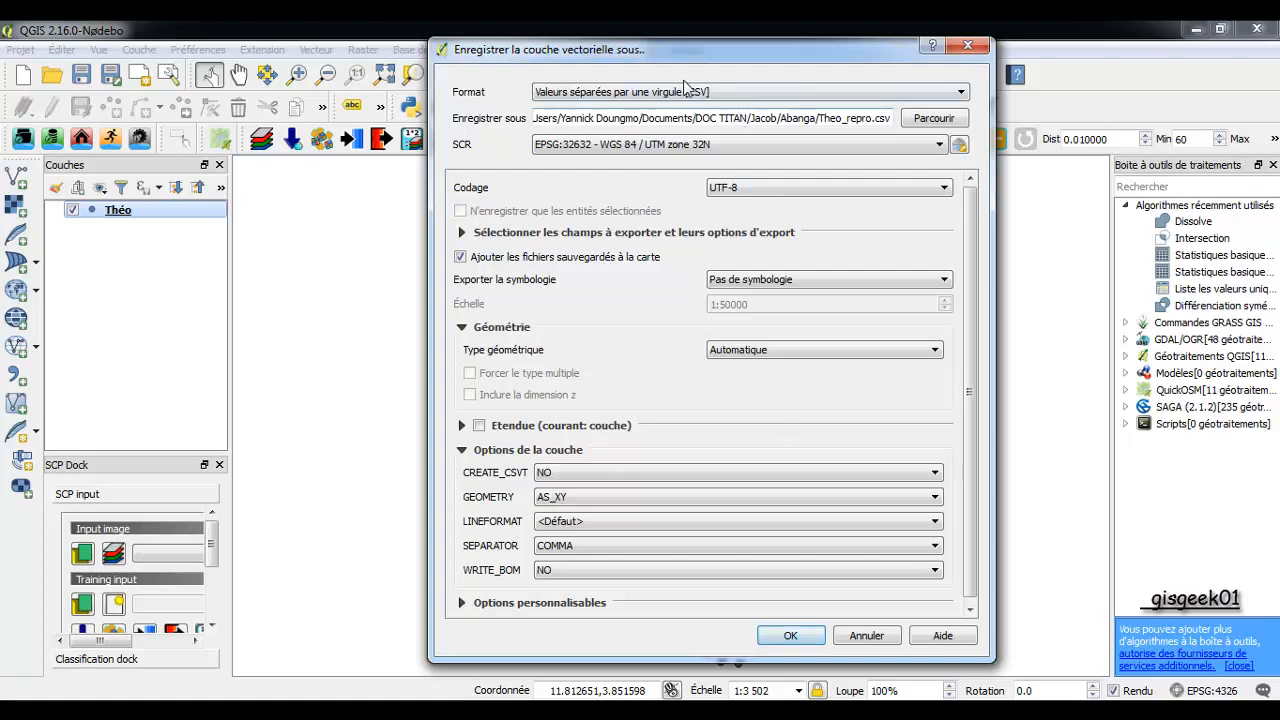
pyautogui.click(795, 643)
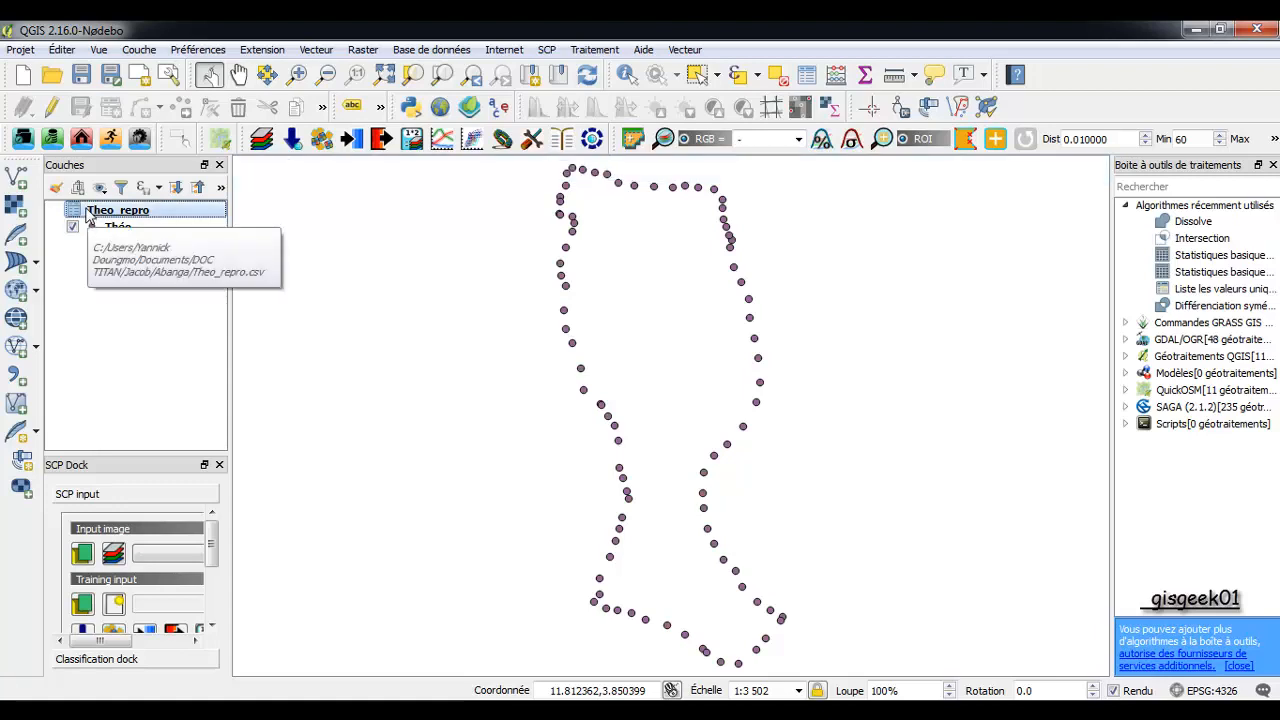
# Step: Examine the X, Y, lat and lon columns in the attribute table of Theo_repro and close it
pyautogui.rightClick(89, 215)
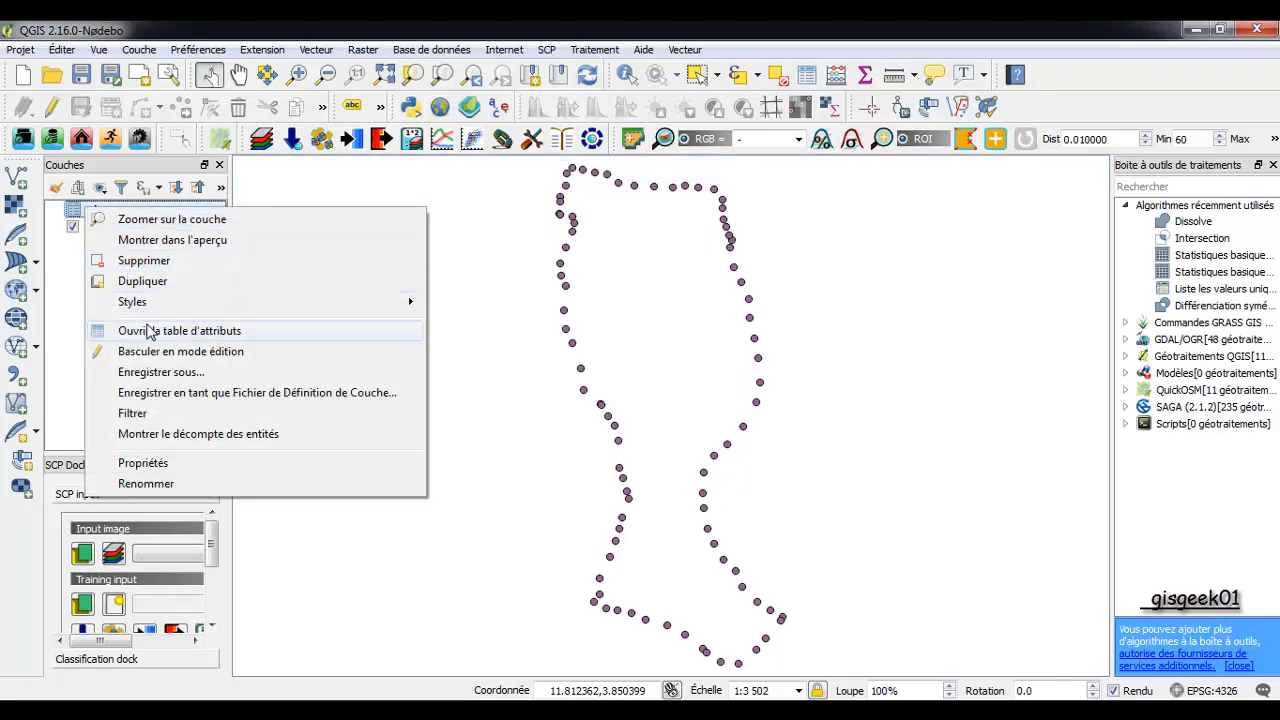
pyautogui.click(150, 331)
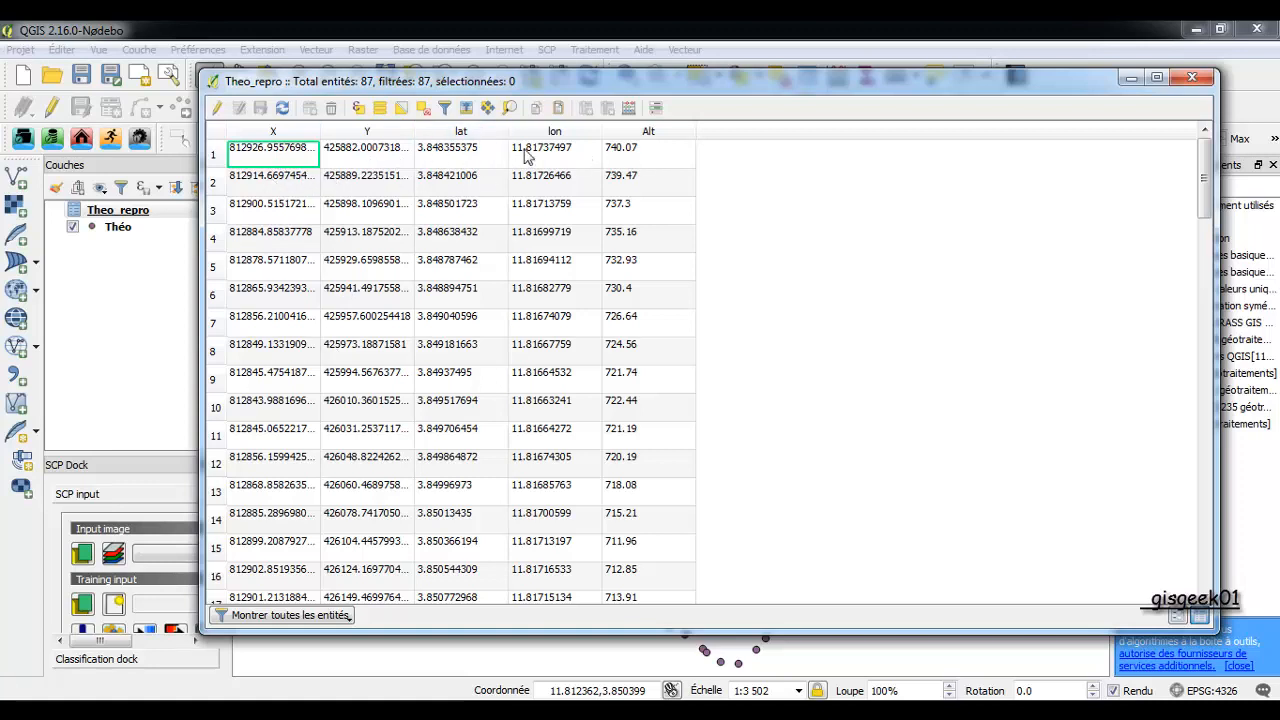
pyautogui.click(1192, 78)
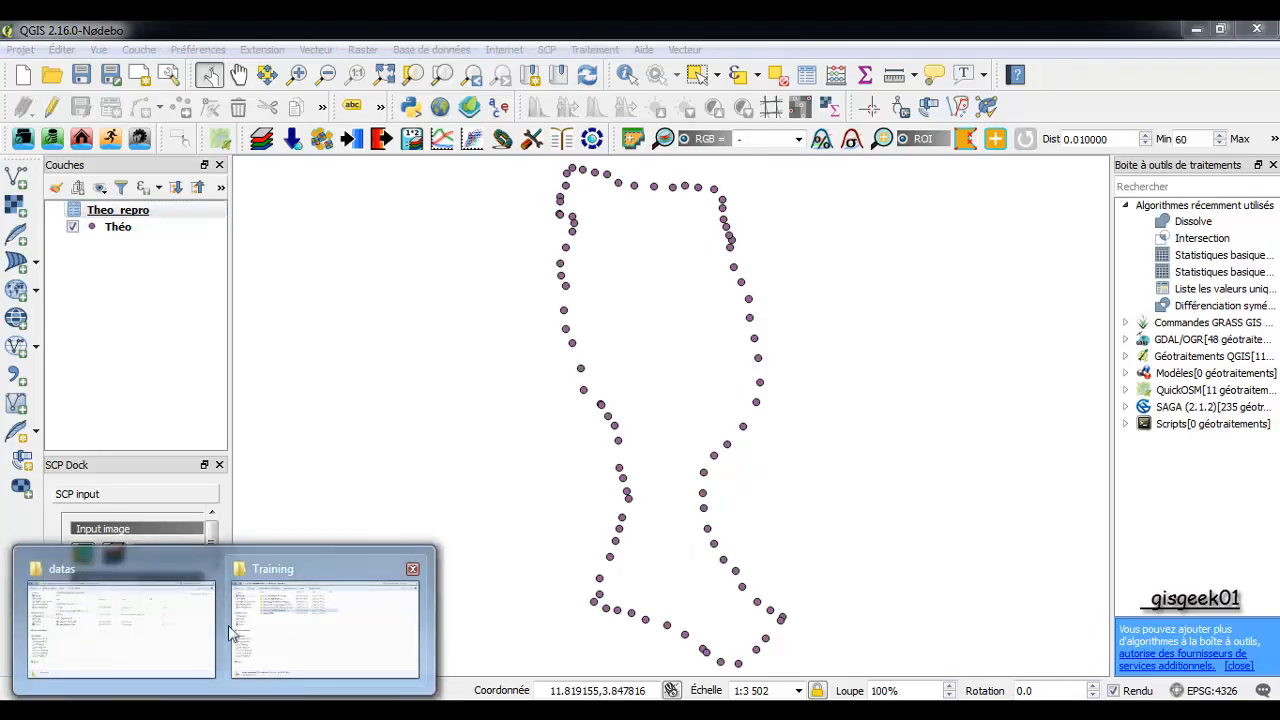
# Step: Open the Theo_repro CSV file from the Abanga folder in Excel as read-only and dismiss the activation notice
pyautogui.click(86, 640)
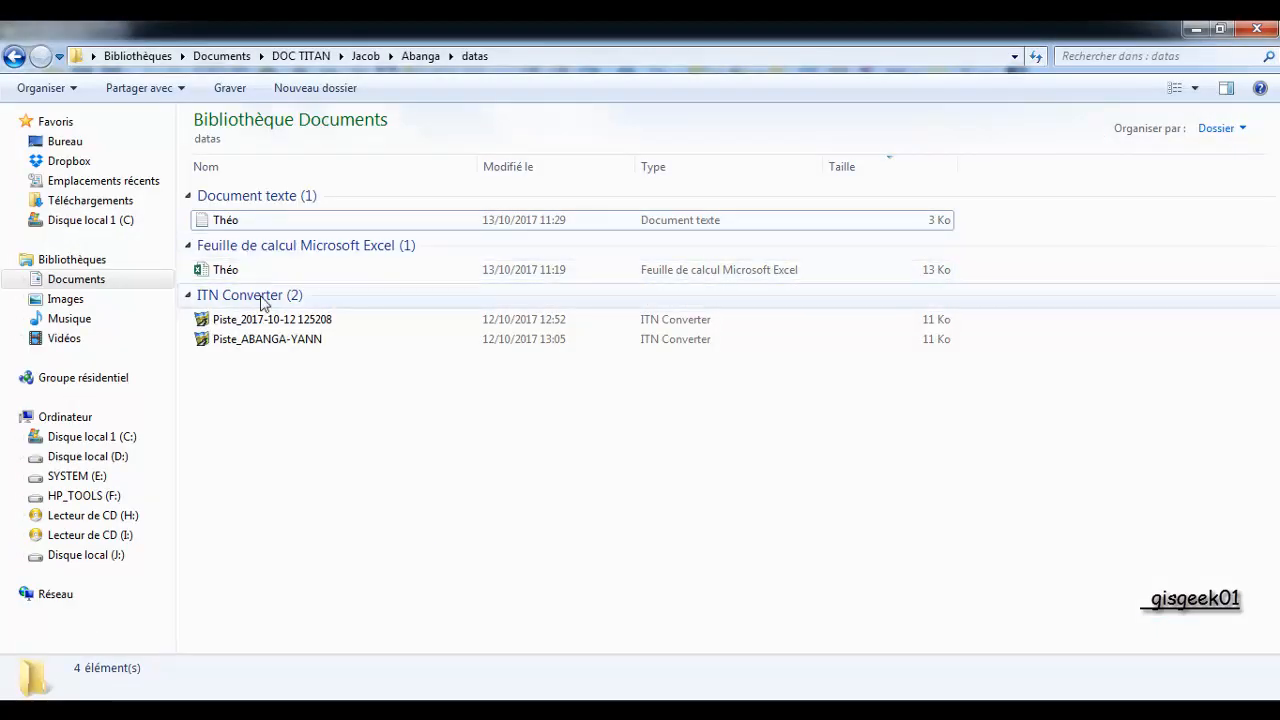
pyautogui.click(405, 56)
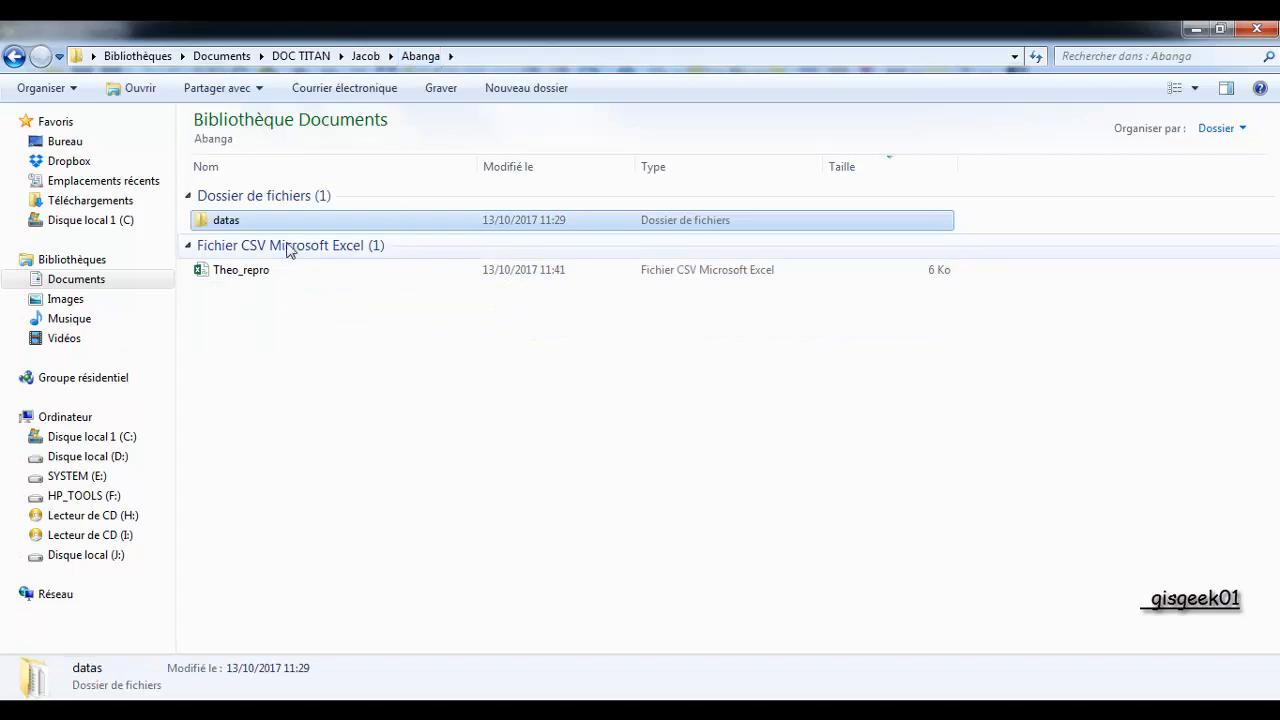
pyautogui.click(259, 274)
pyautogui.doubleClick(259, 274)
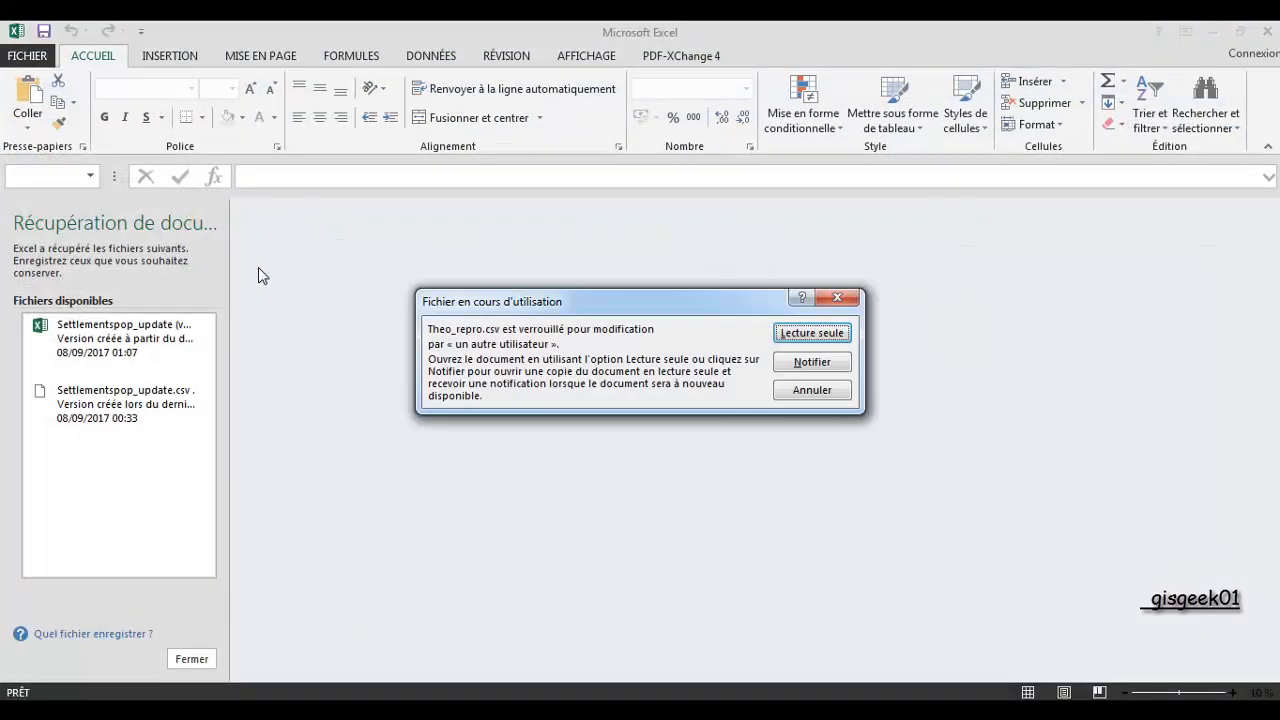
pyautogui.click(797, 338)
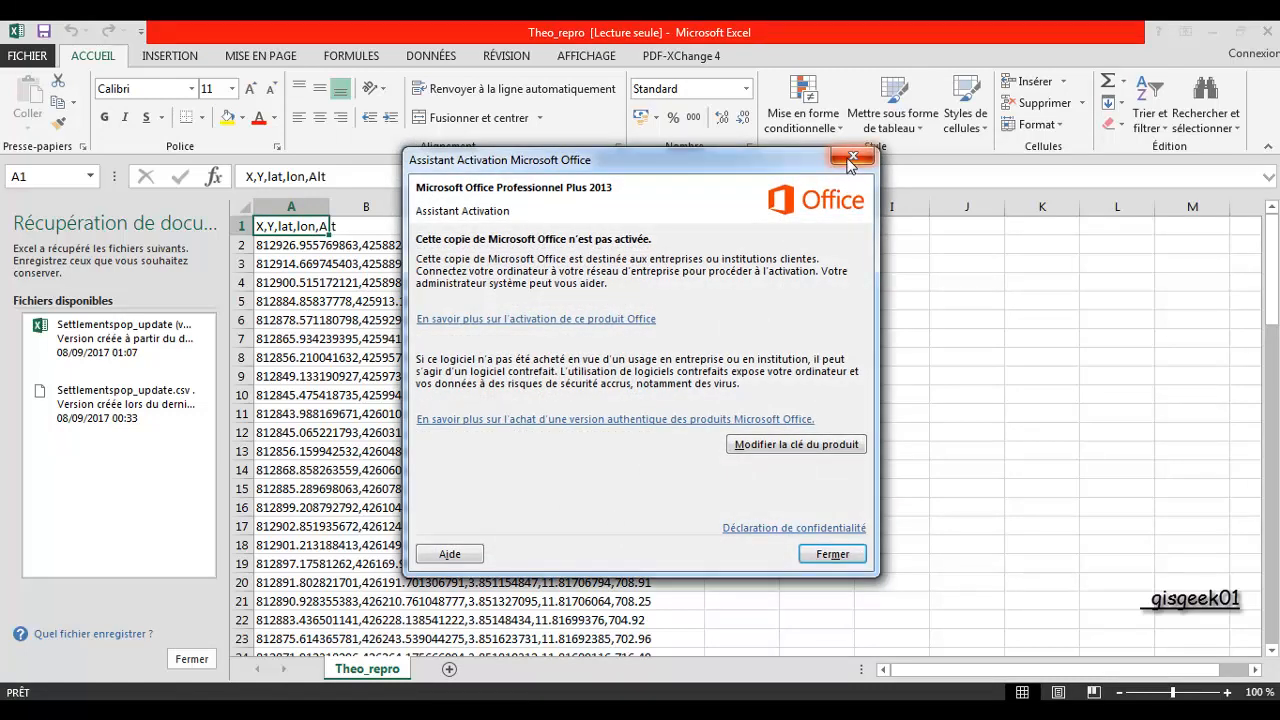
pyautogui.click(853, 160)
# Step: Select column A holding the comma-separated data and close the document recovery pane, discarding the recovered files
pyautogui.click(330, 270)
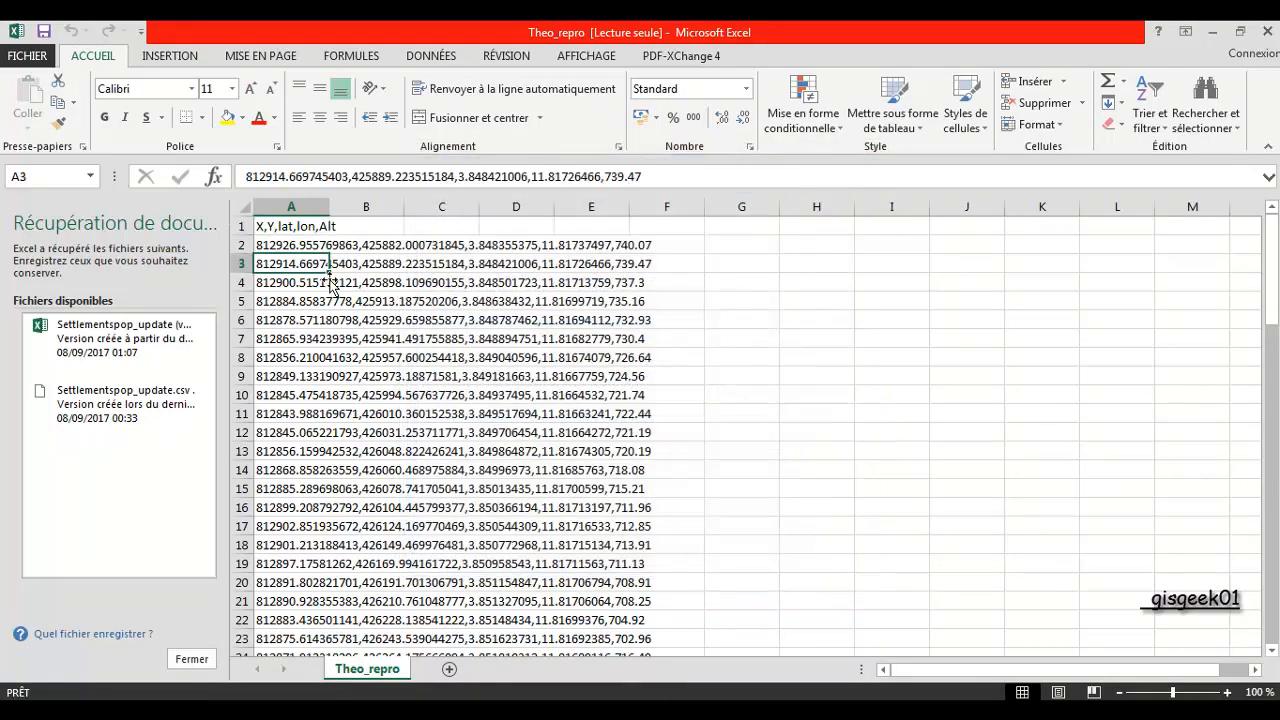
pyautogui.click(380, 266)
pyautogui.click(298, 226)
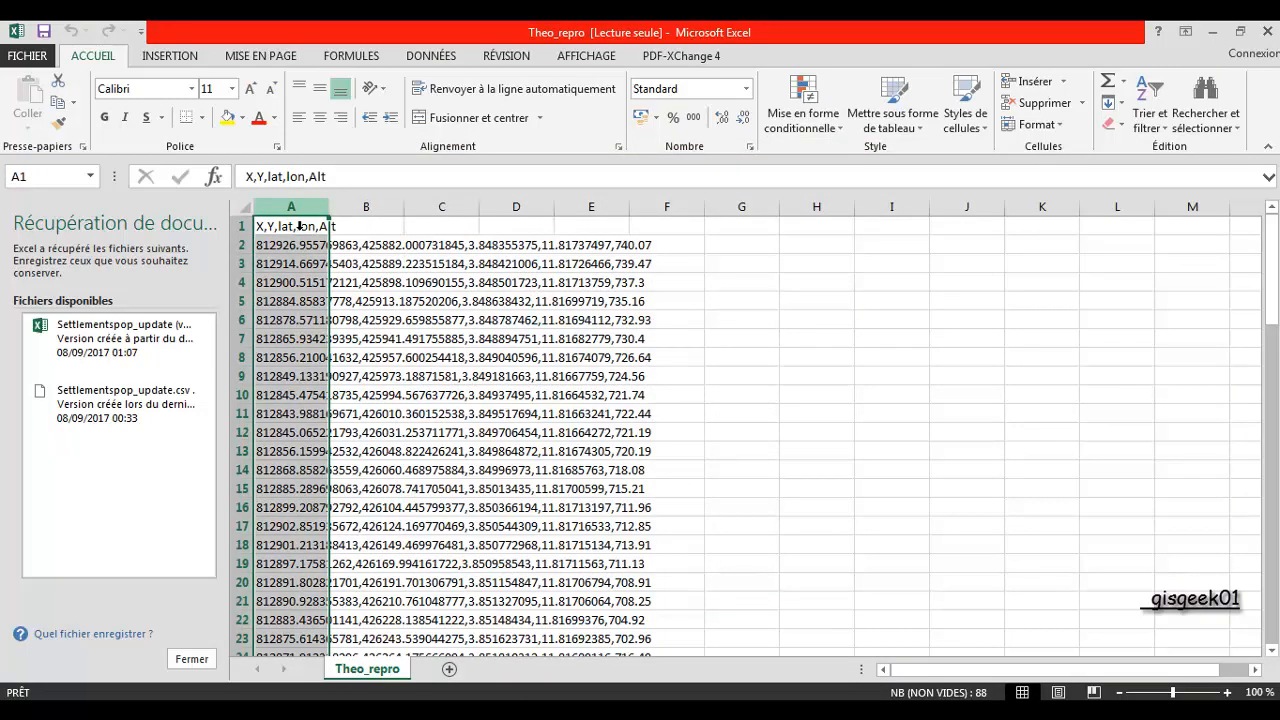
pyautogui.click(191, 659)
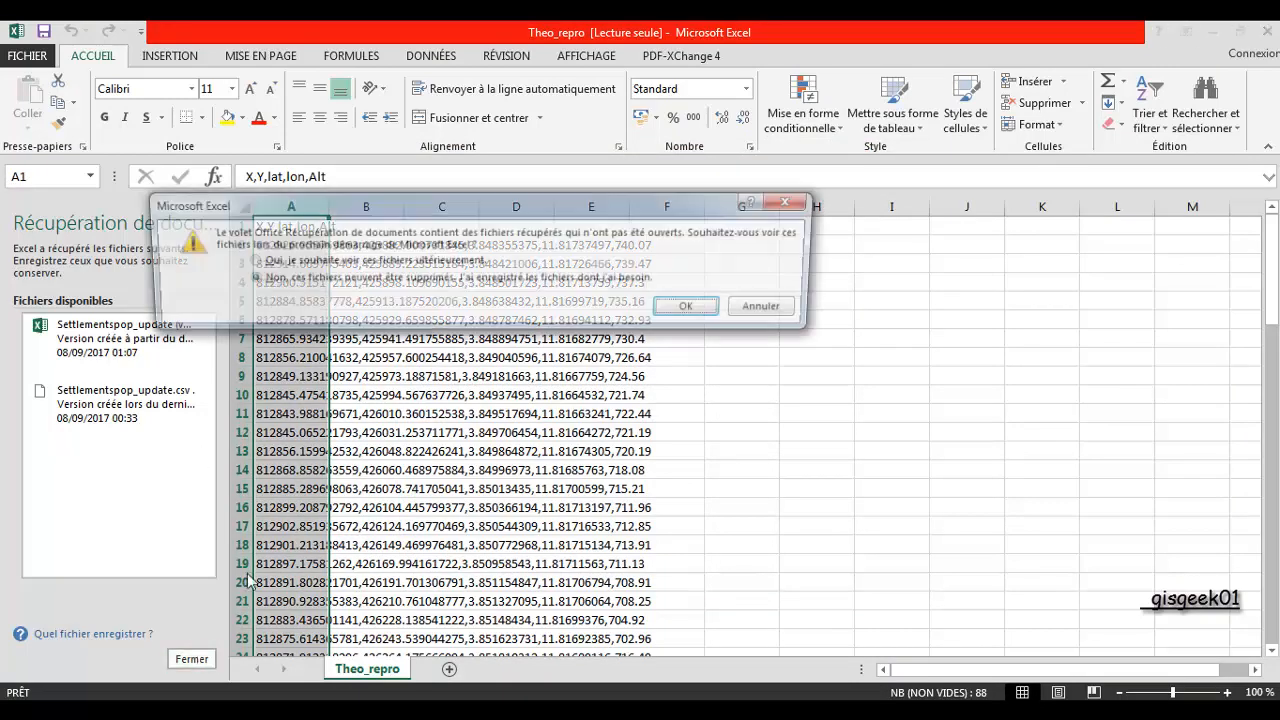
pyautogui.click(695, 308)
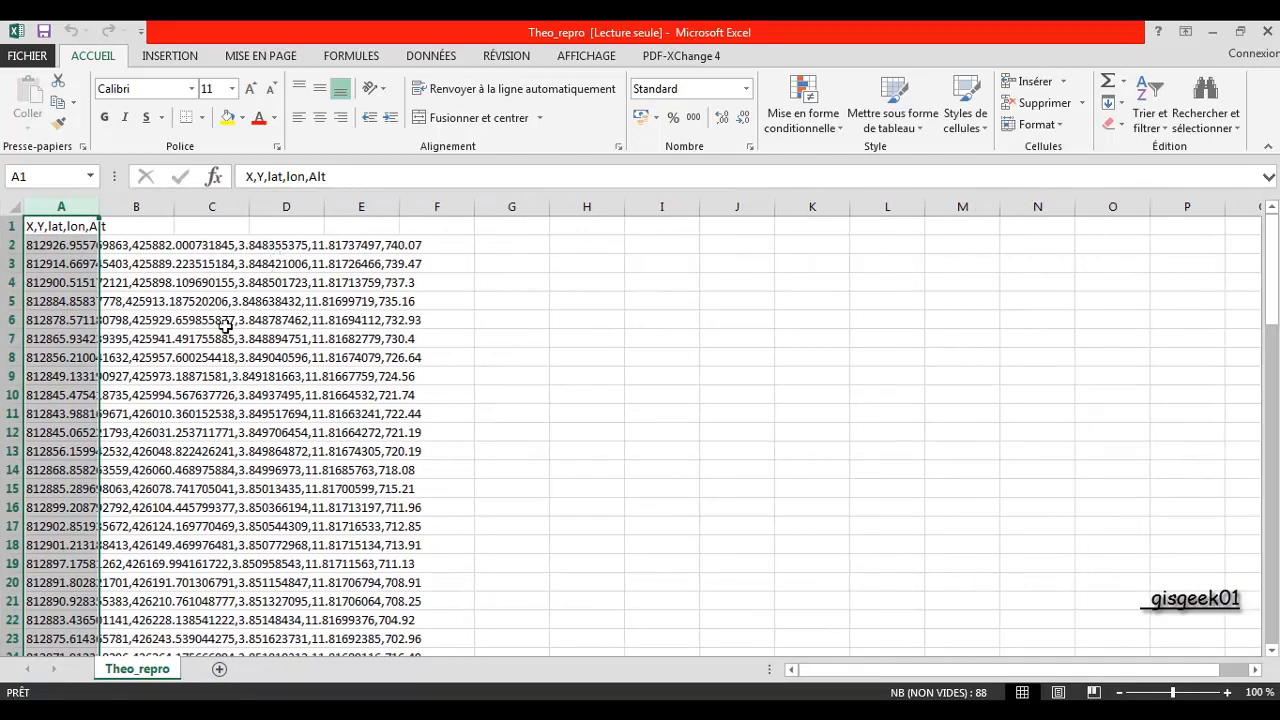
# Step: Split column A into separate columns as delimited text, adding the comma as a separator
pyautogui.click(447, 58)
pyautogui.click(653, 98)
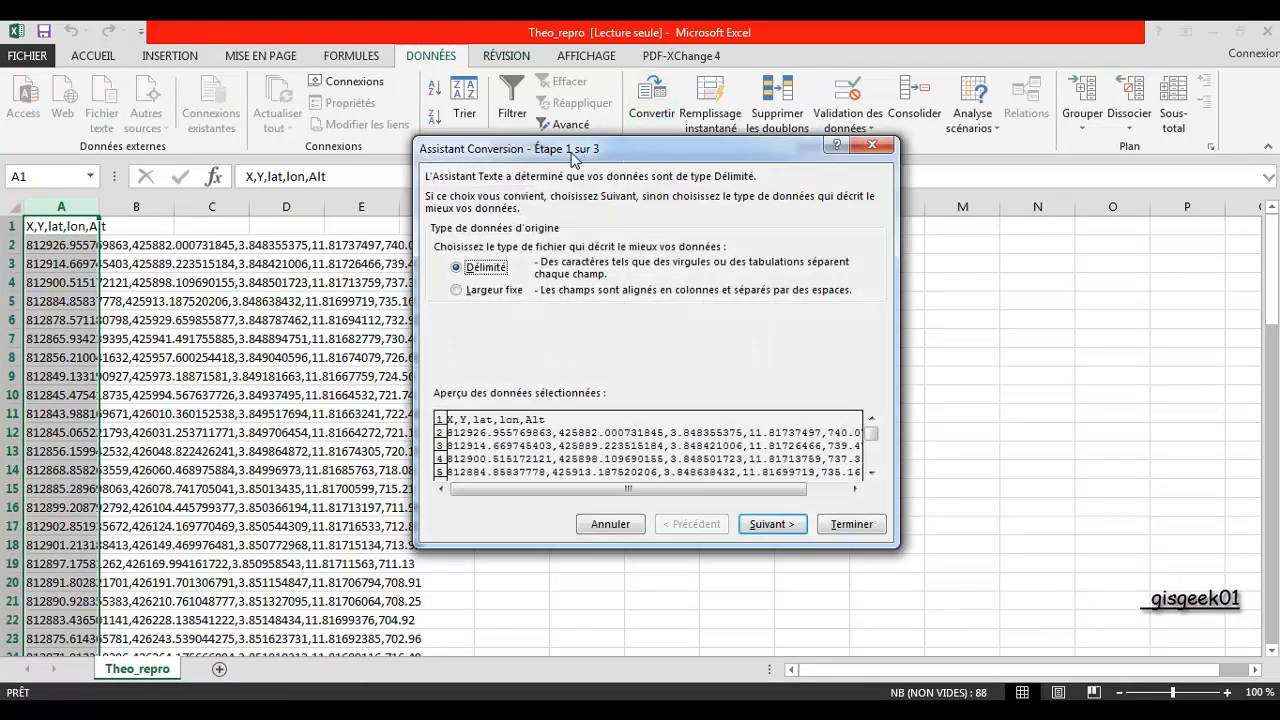
pyautogui.moveTo(572, 152); pyautogui.dragTo(643, 158)
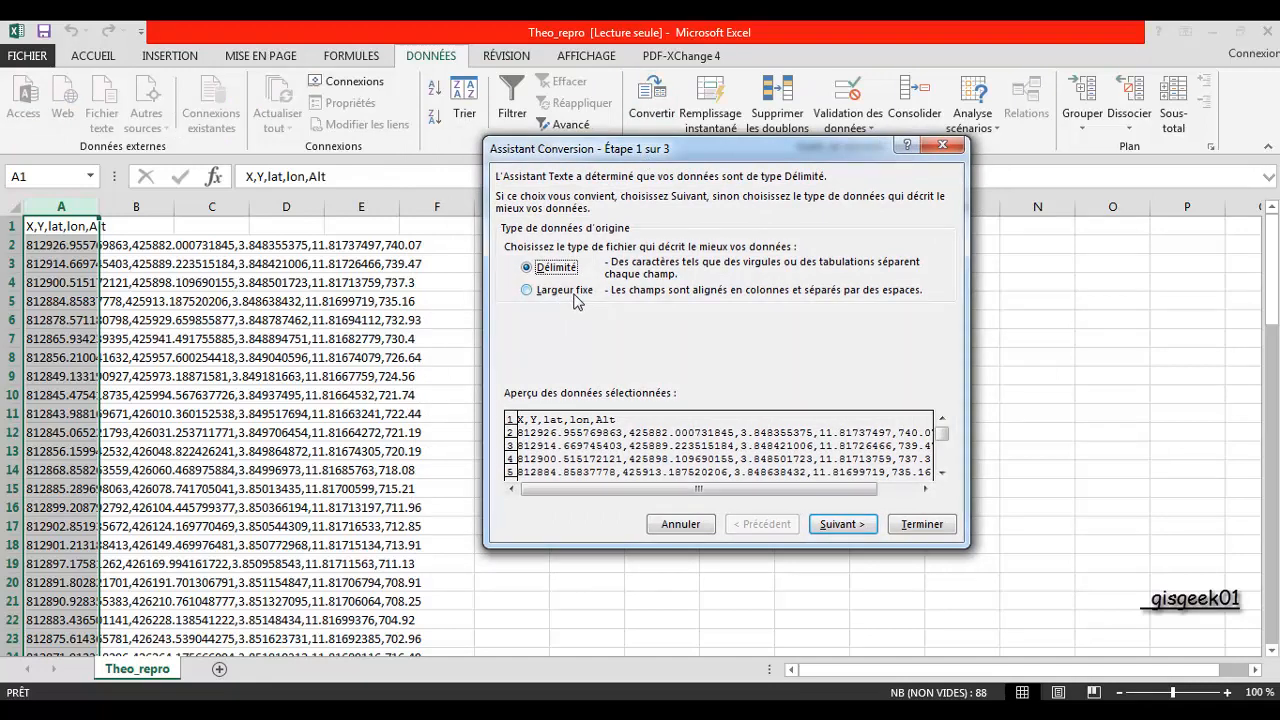
pyautogui.click(840, 530)
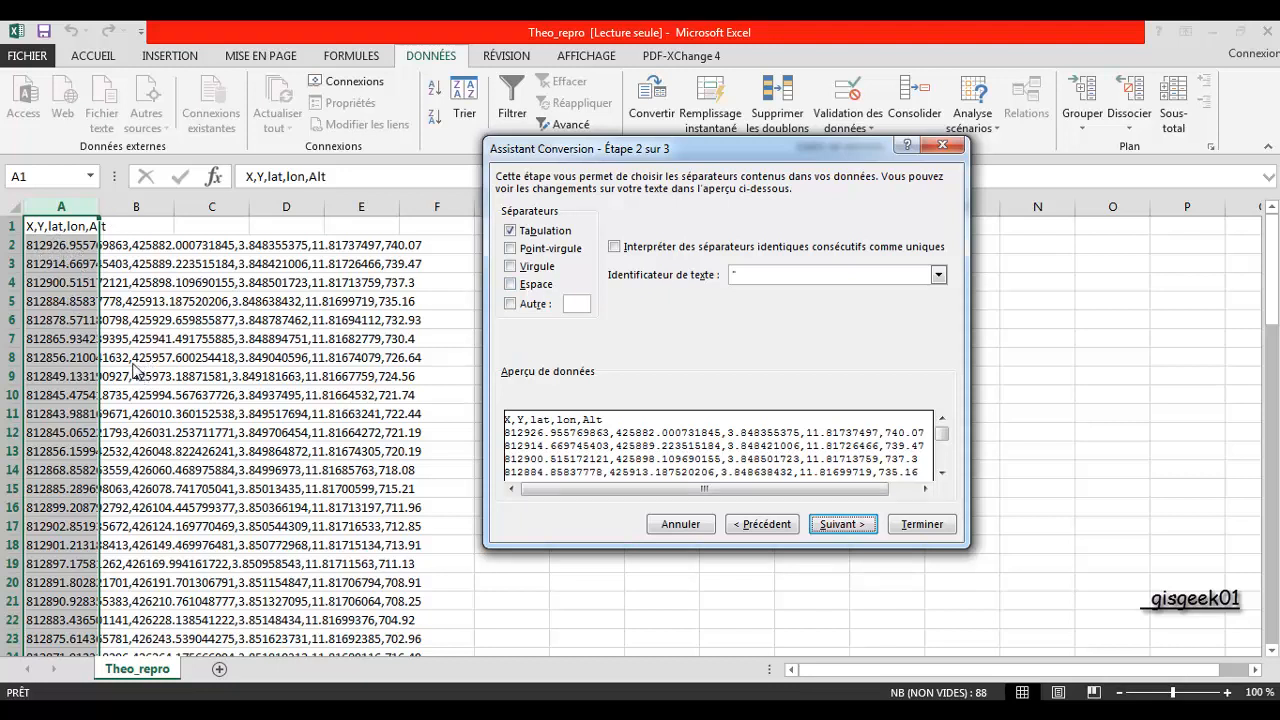
pyautogui.click(510, 267)
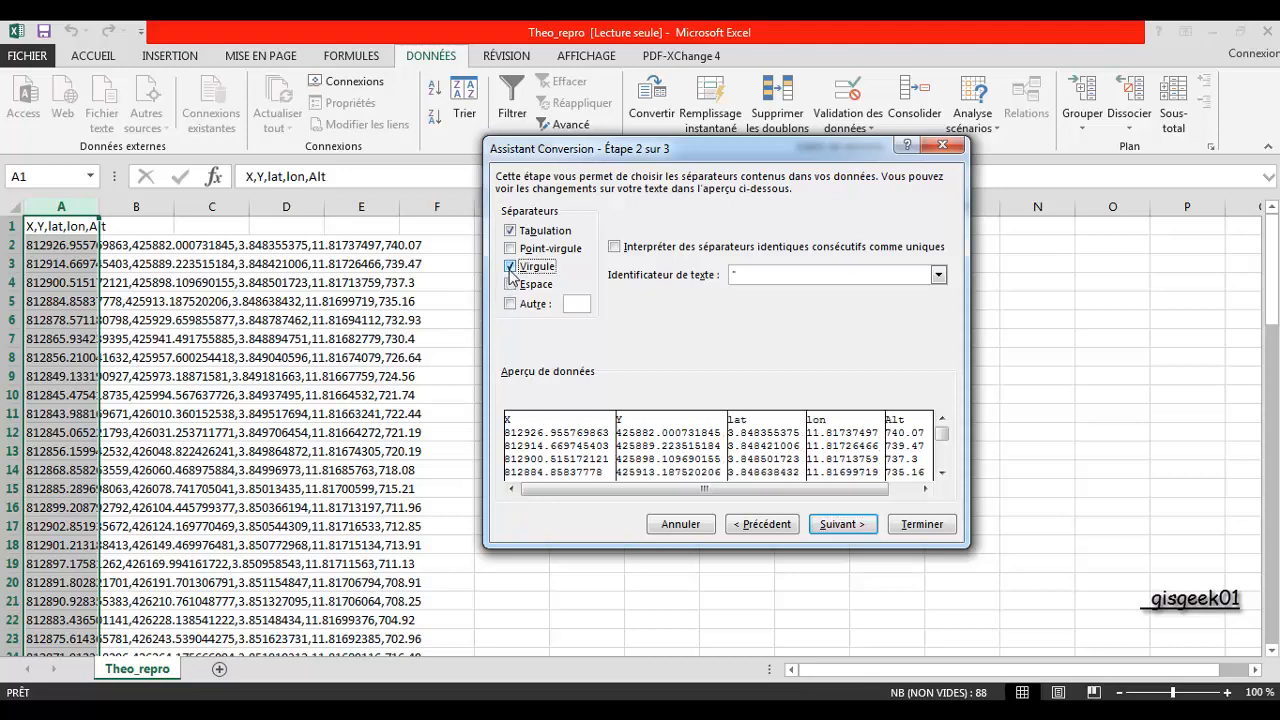
pyautogui.click(922, 527)
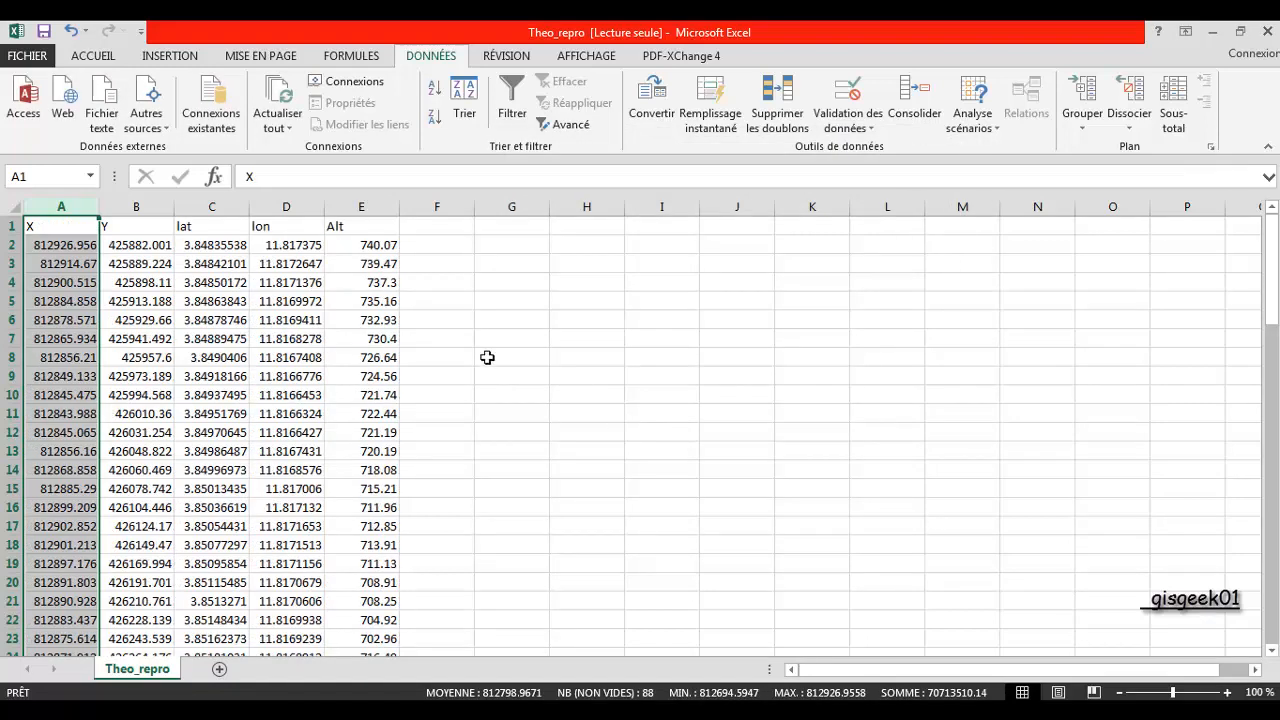
# Step: Examine the X, Y, lat, lon and Alt values in row 3 of the split table
pyautogui.click(440, 345)
pyautogui.click(70, 268)
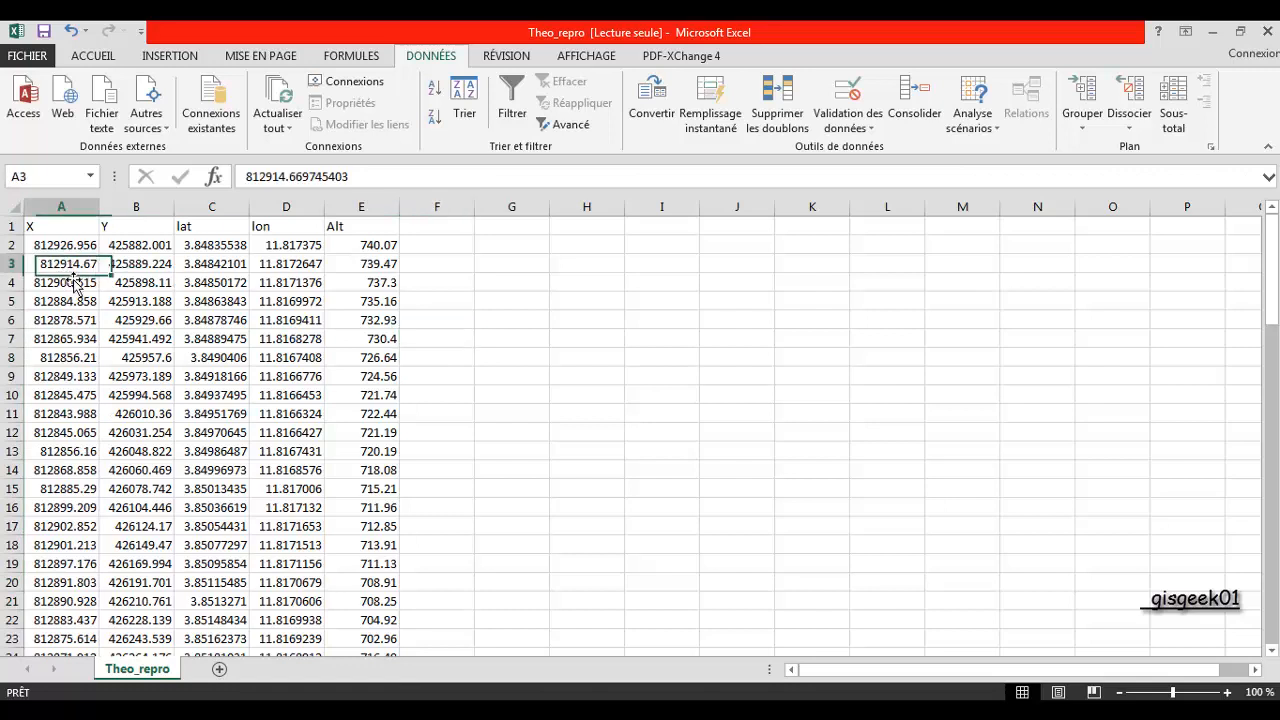
pyautogui.click(128, 272)
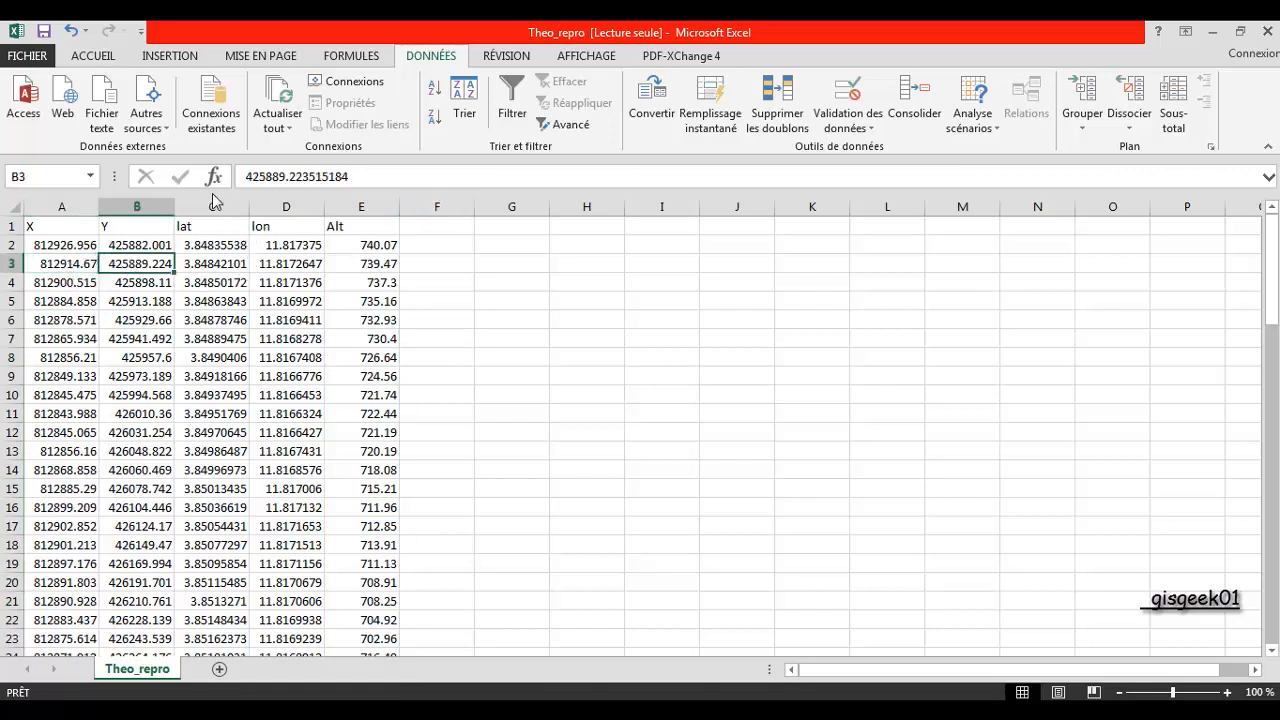
pyautogui.click(228, 266)
pyautogui.click(295, 268)
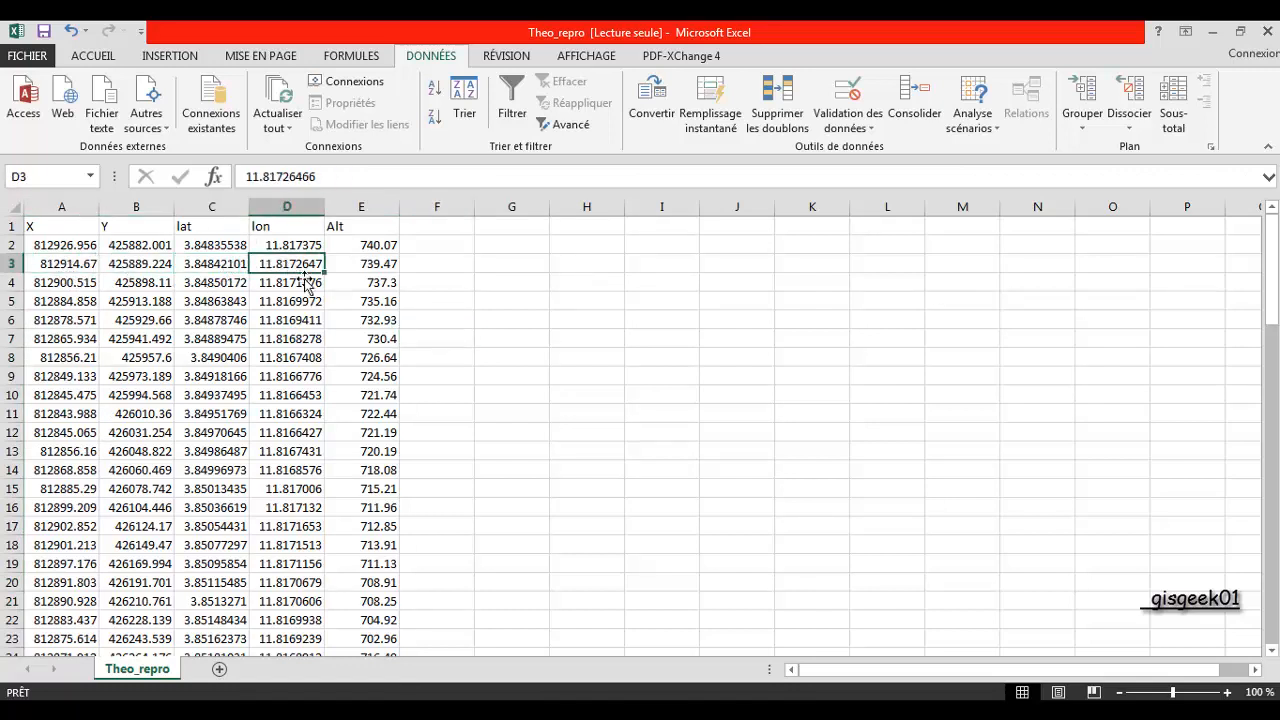
pyautogui.click(389, 267)
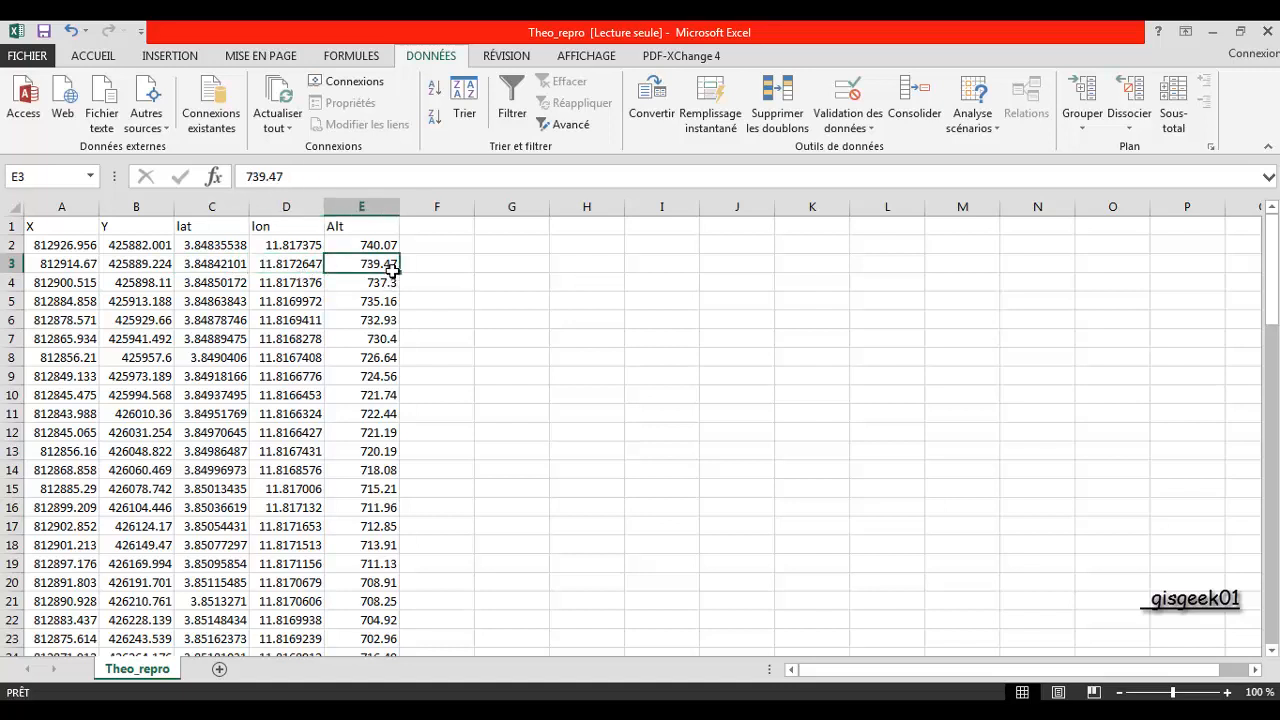
# Step: Insert a column before the X column, title it MAT and enter 1 in cell A2
pyautogui.rightClick(60, 213)
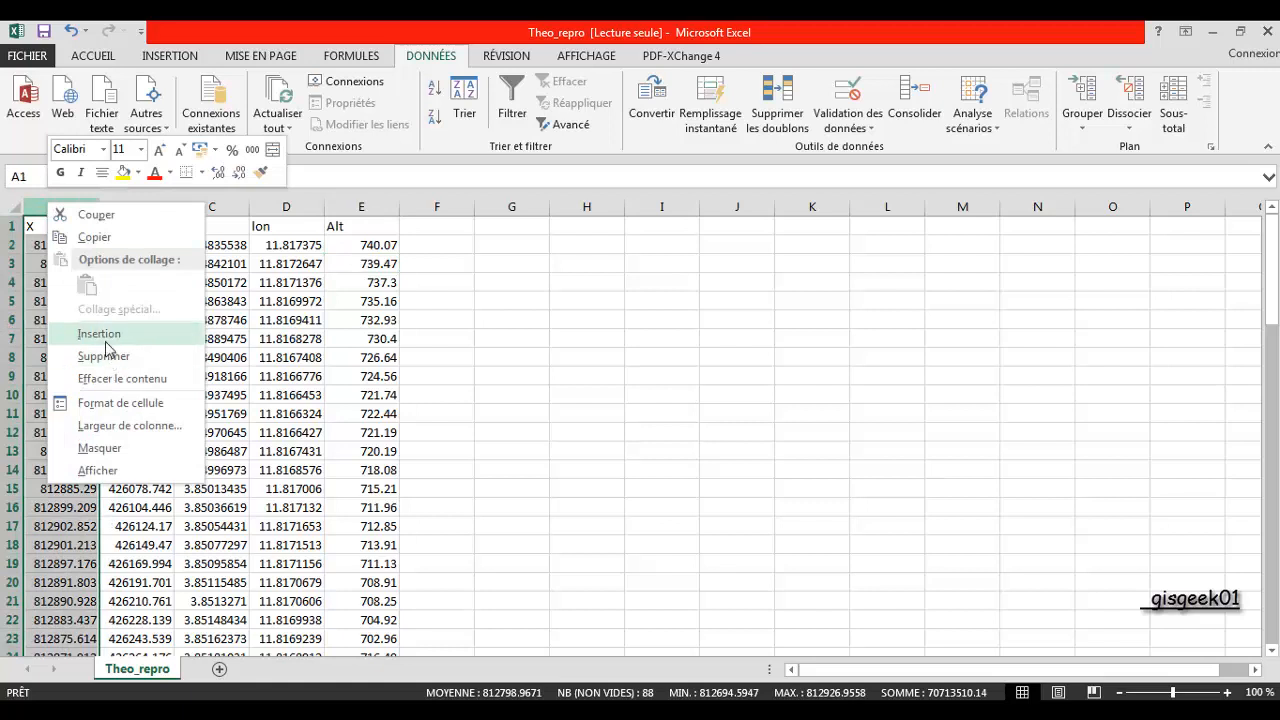
pyautogui.click(112, 338)
pyautogui.click(73, 231)
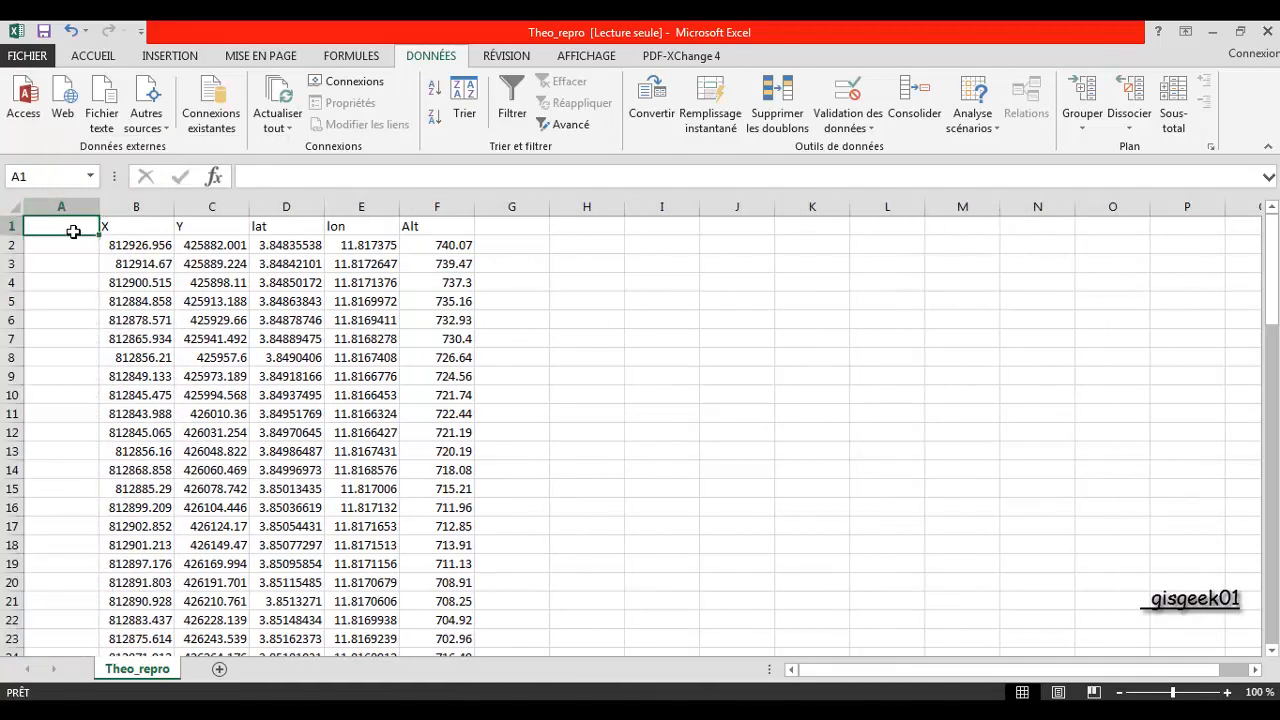
pyautogui.write('MAT')
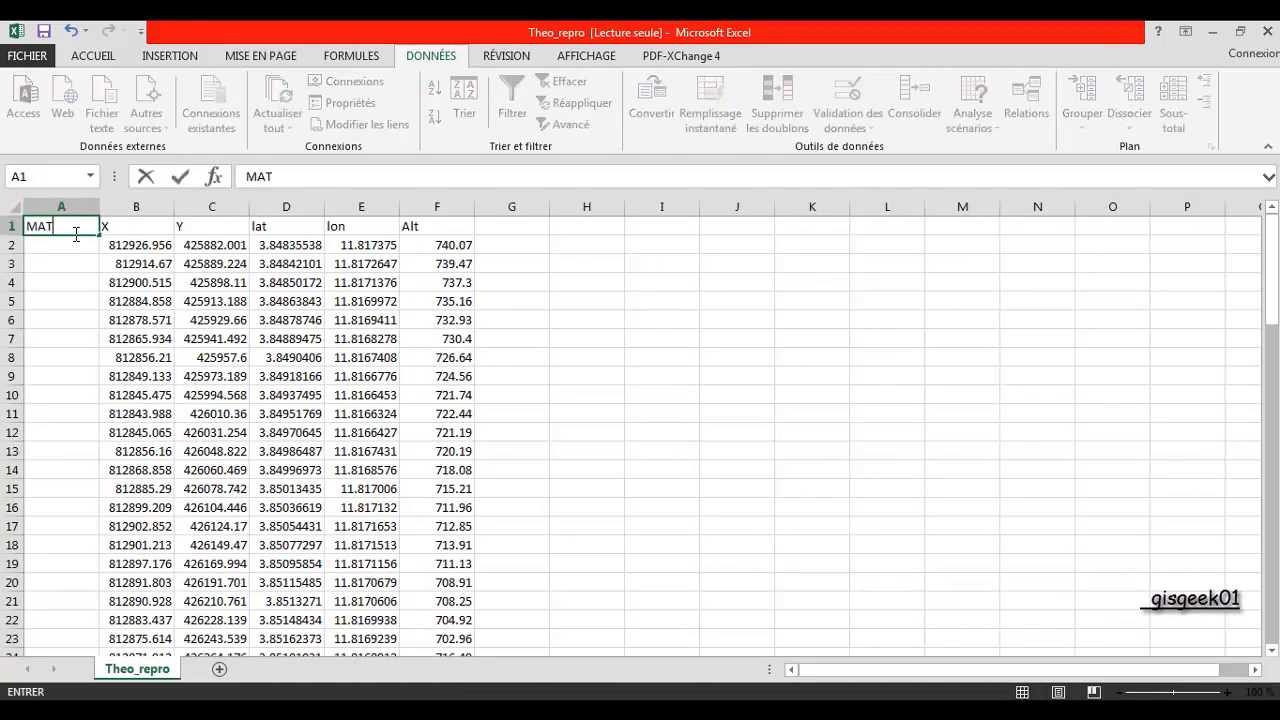
pyautogui.press('Return')
pyautogui.write('1')
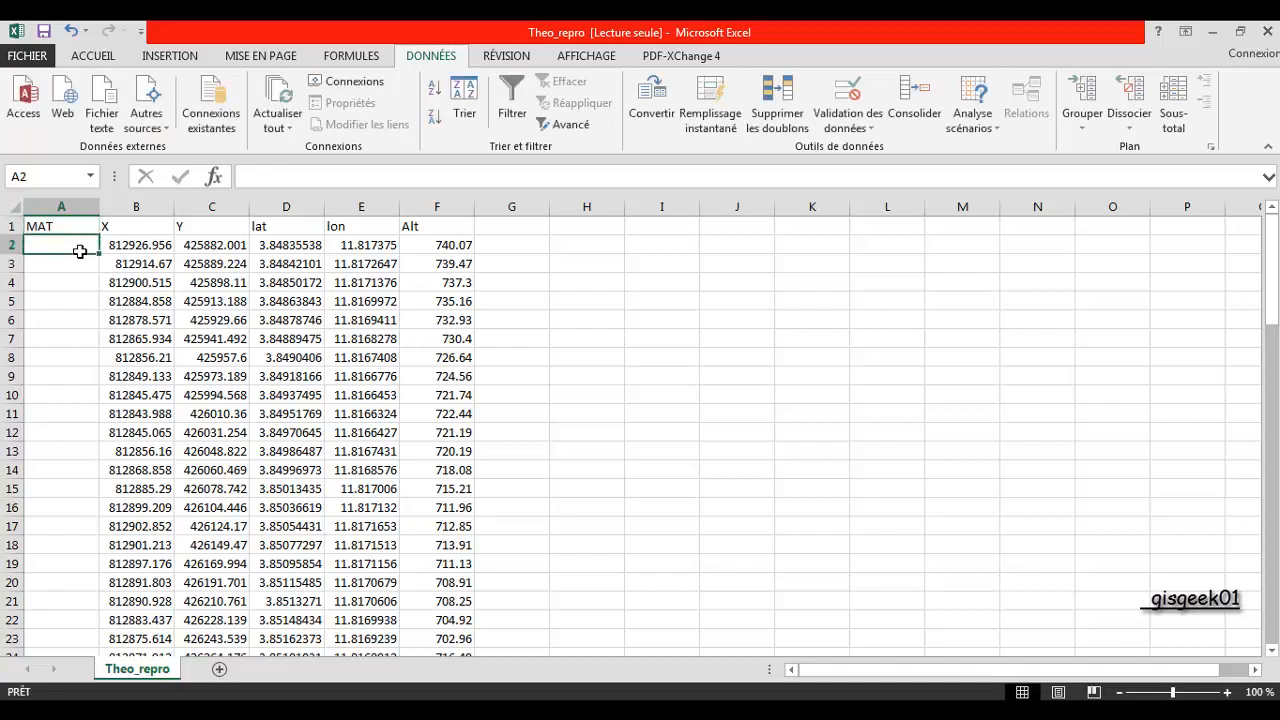
pyautogui.click(79, 280)
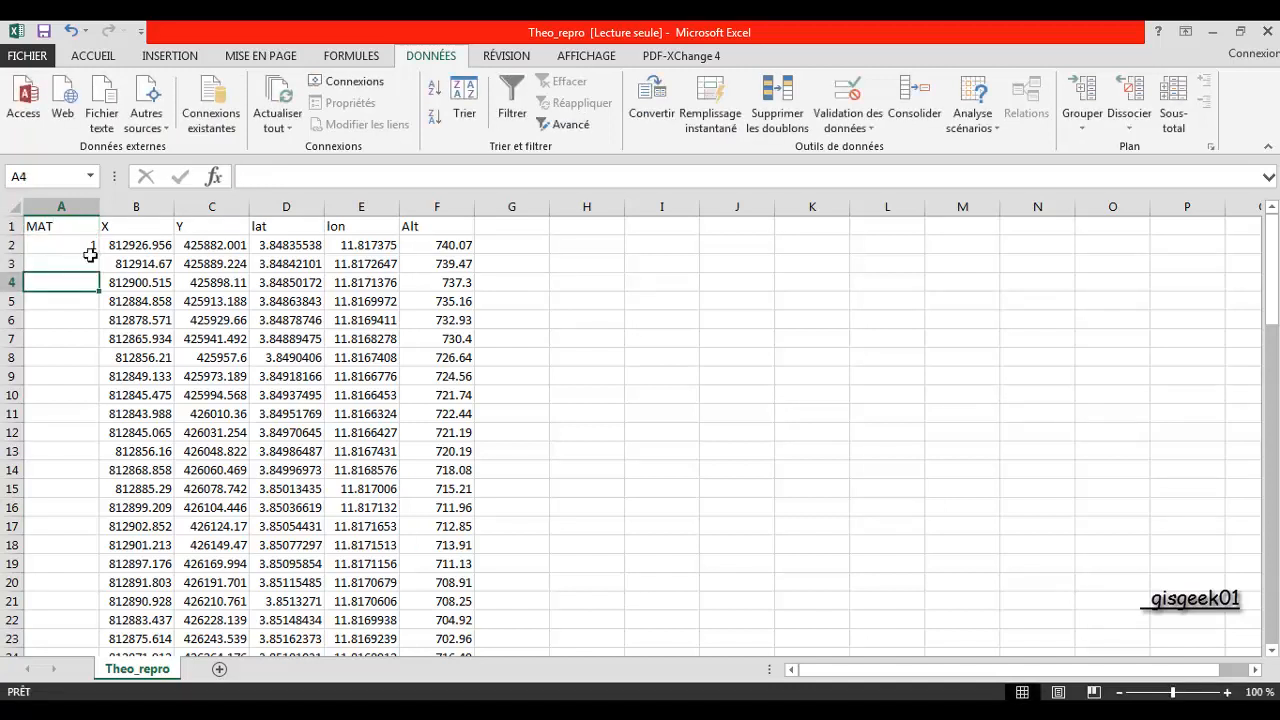
# Step: Fill the MAT column from A2 down to the last data row as an incrementing series and check the numbering
pyautogui.click(84, 249)
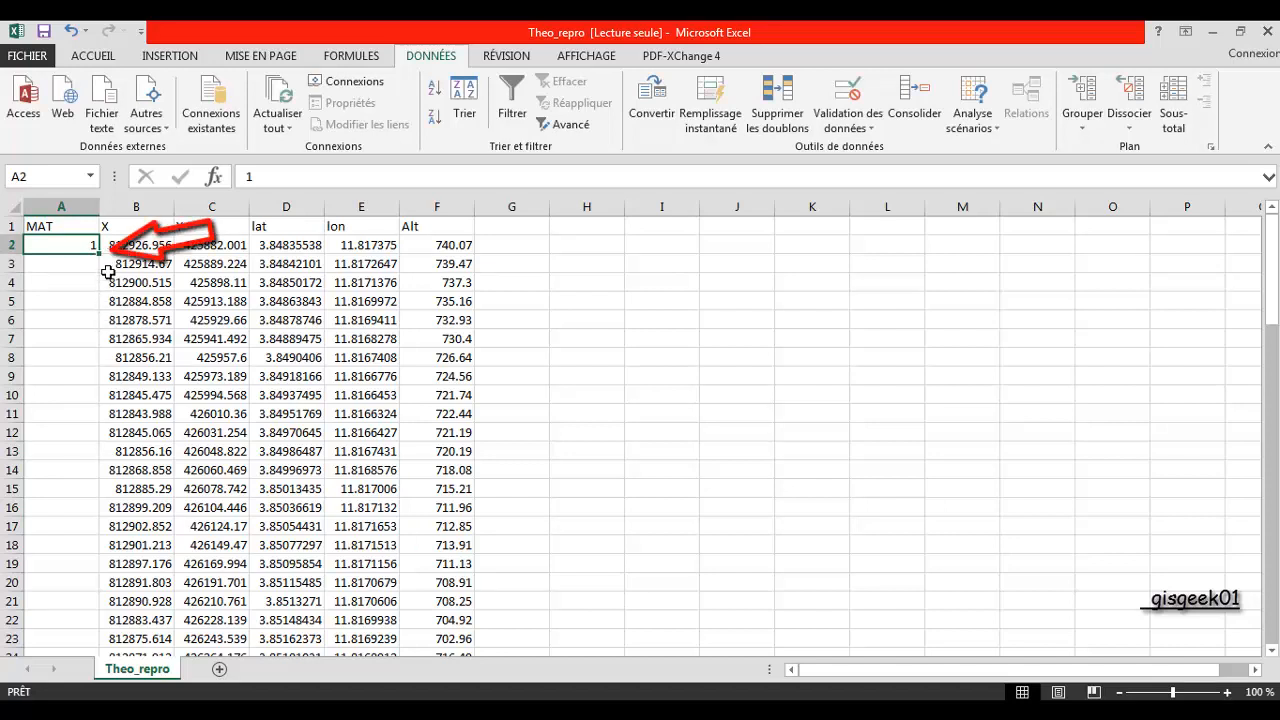
pyautogui.doubleClick(104, 263)
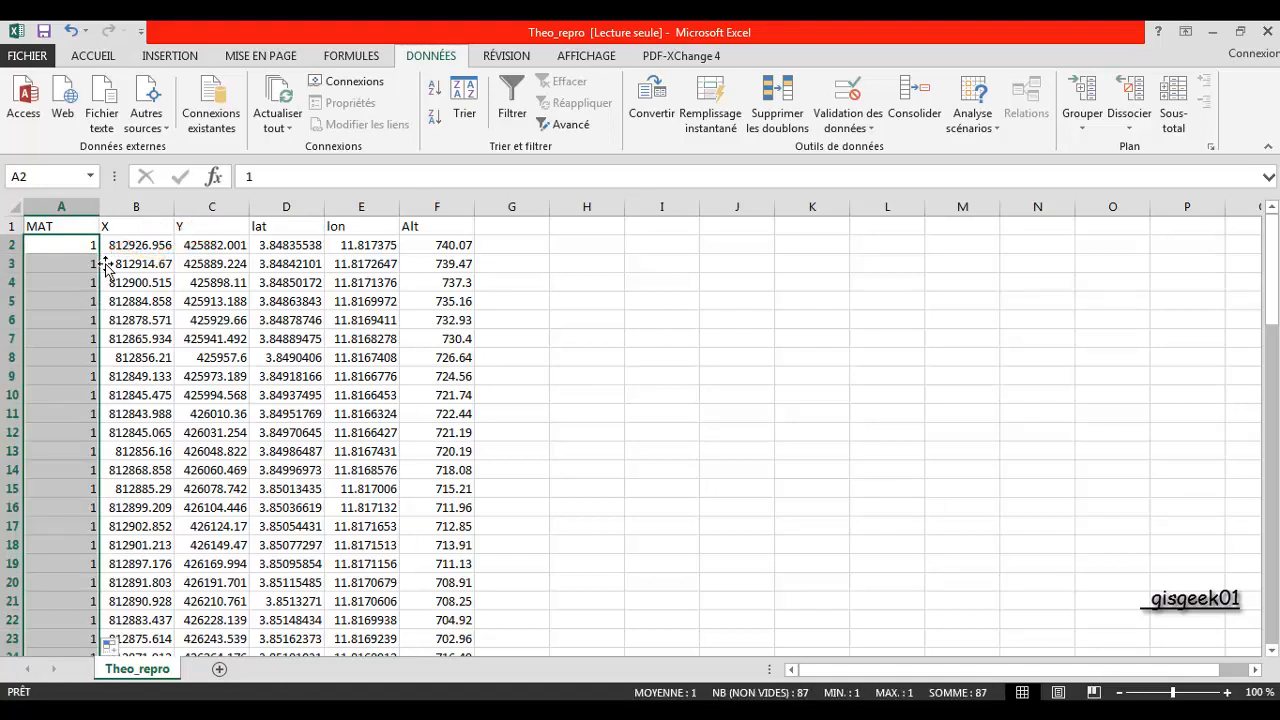
pyautogui.click(125, 646)
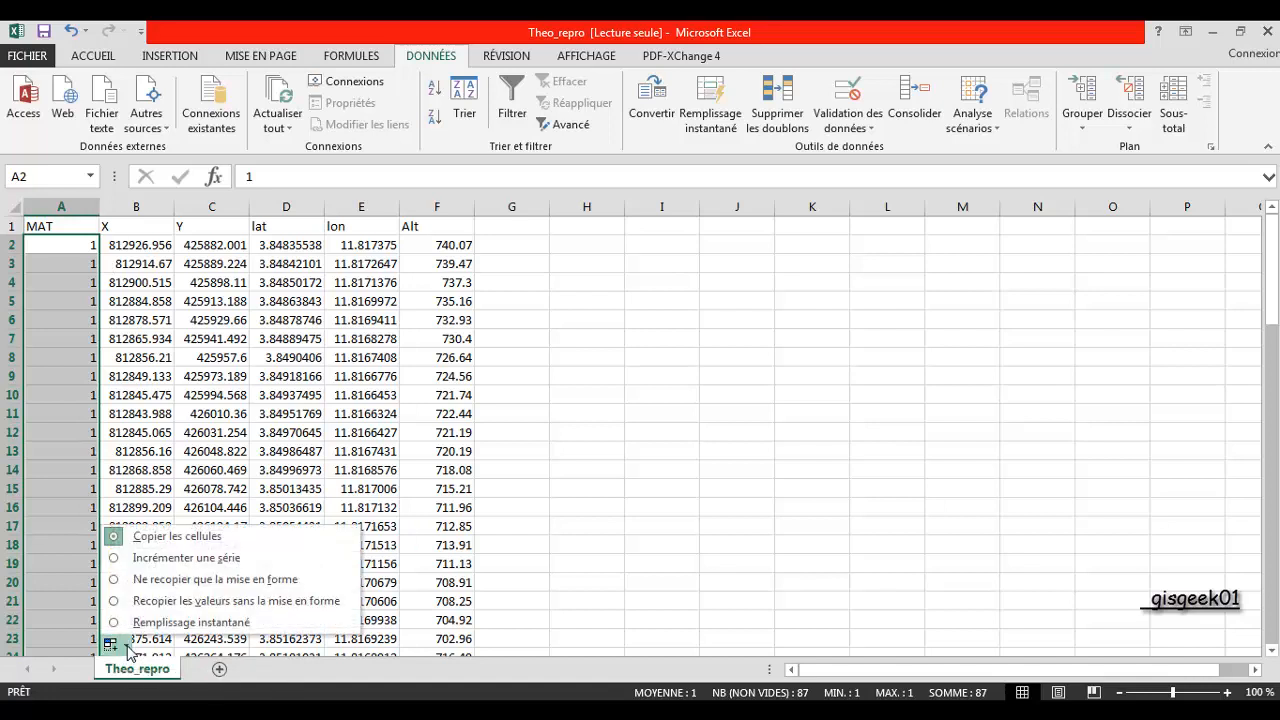
pyautogui.click(172, 568)
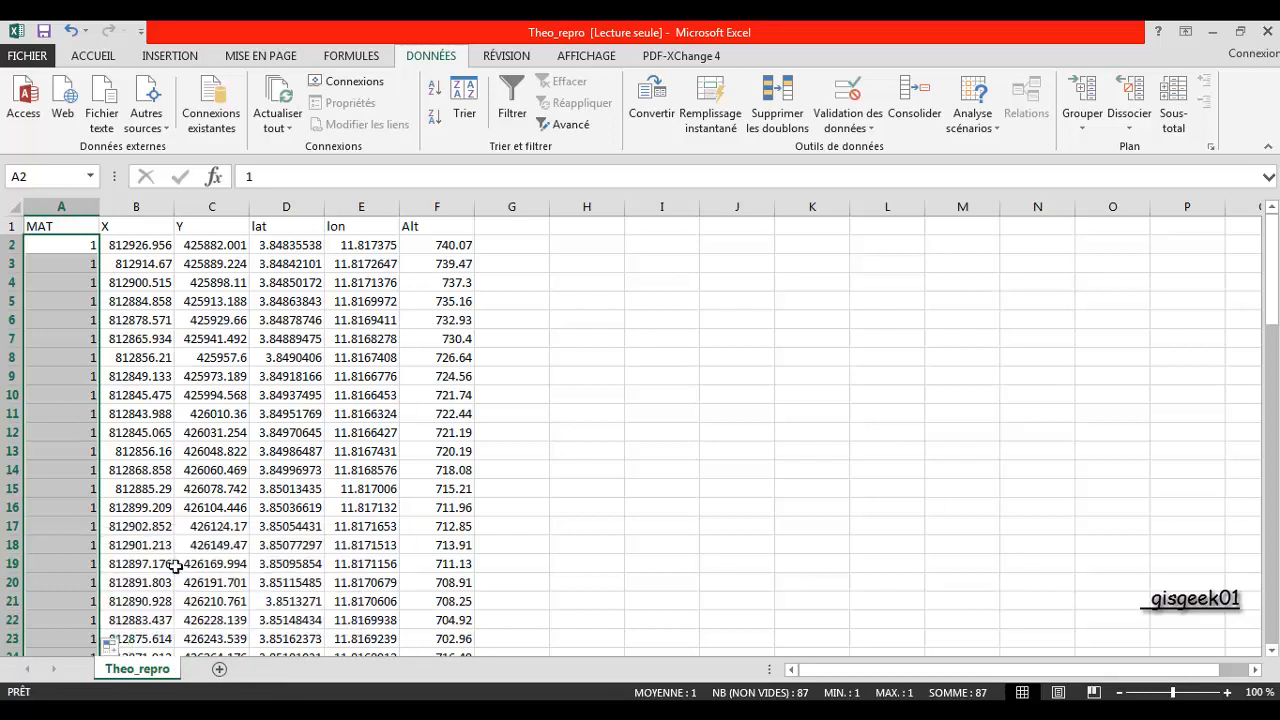
pyautogui.click(80, 341)
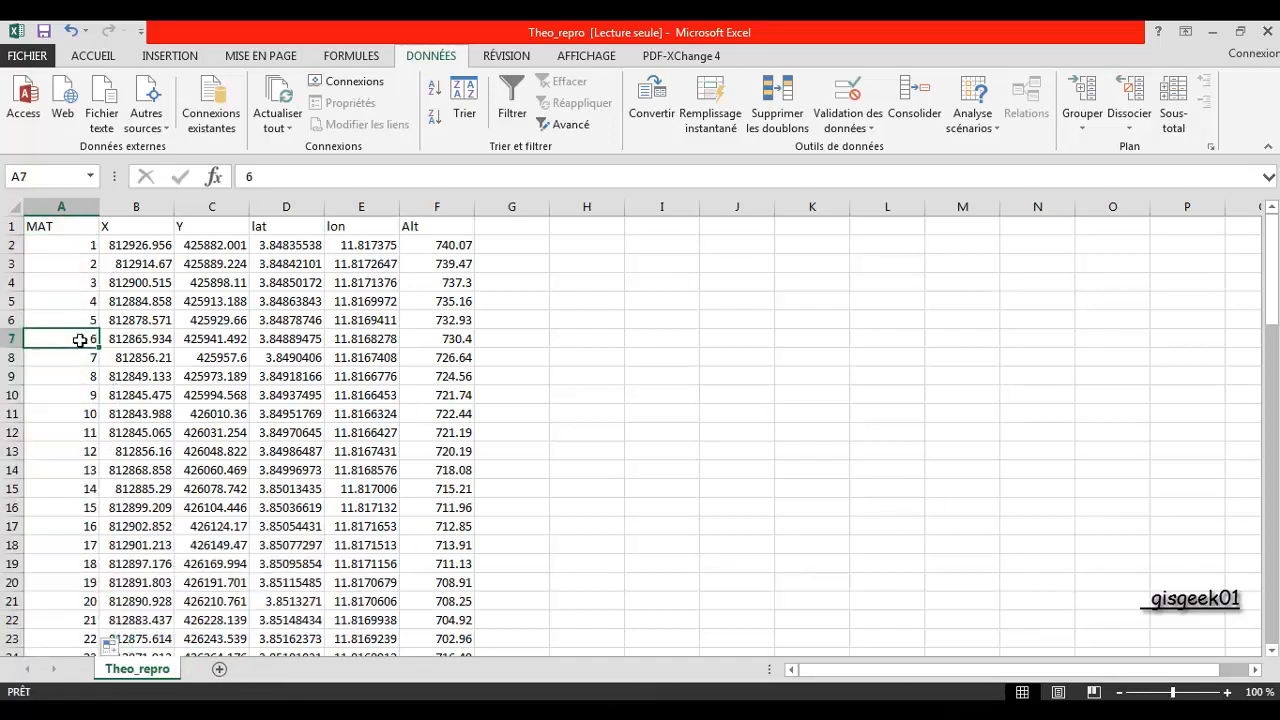
pyautogui.scroll(-13, 80, 341)
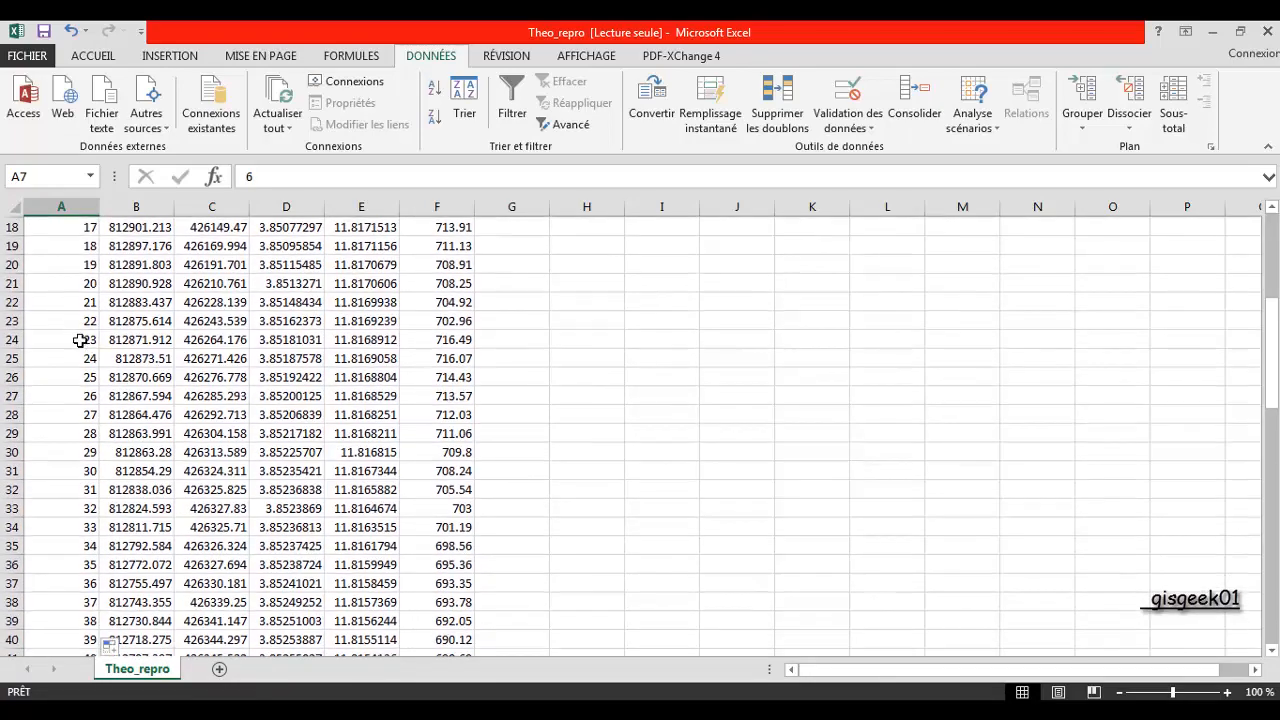
pyautogui.scroll(-12, 82, 347)
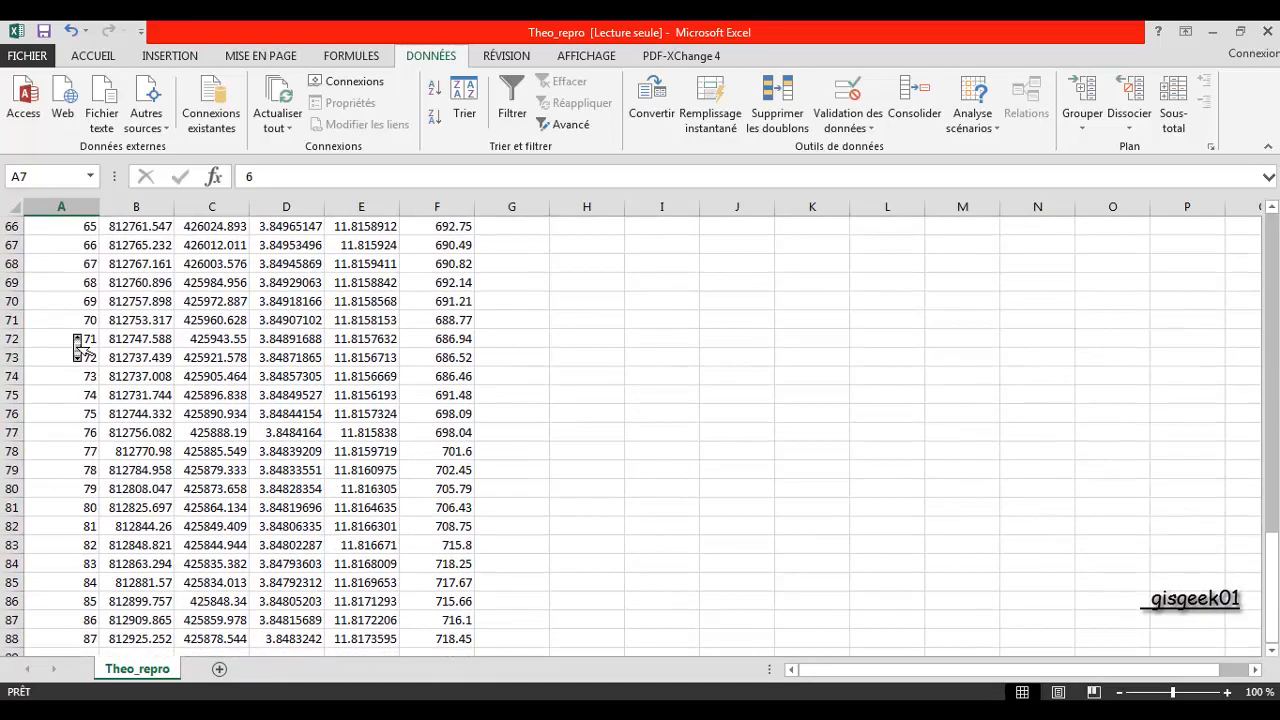
pyautogui.scroll(1, 80, 343)
pyautogui.scroll(20, 80, 341)
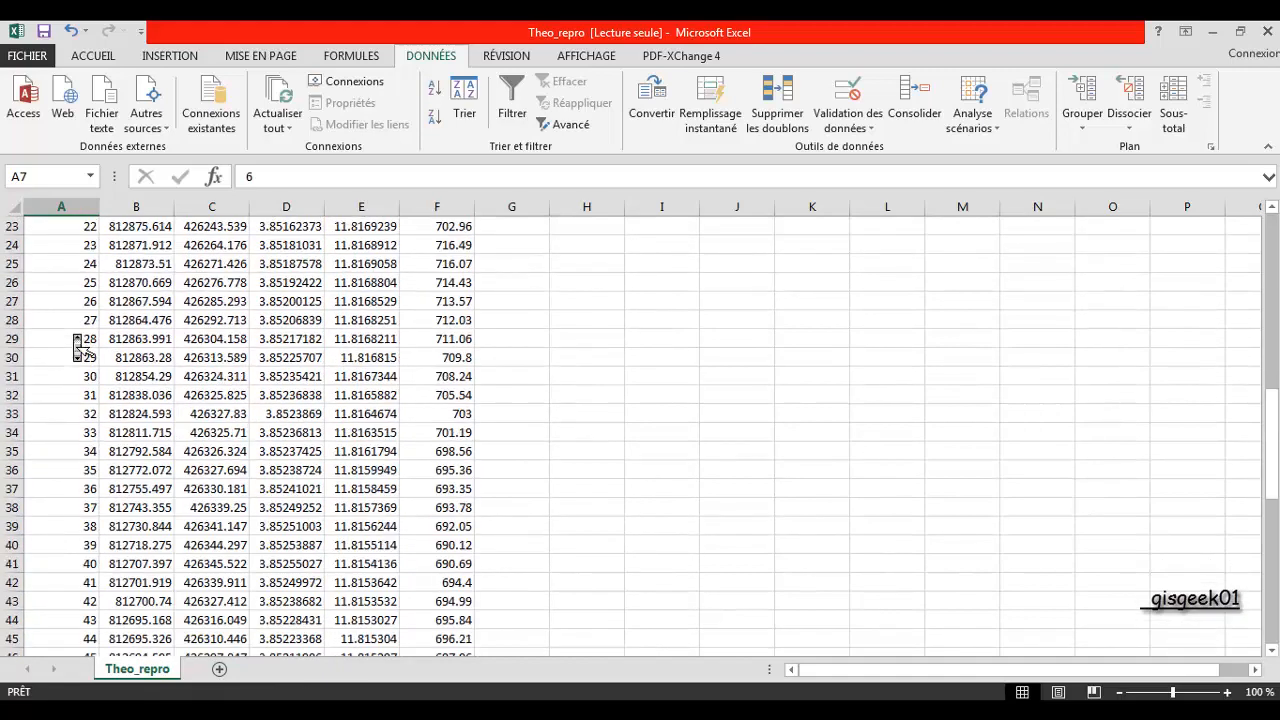
# Step: Save the table as an Excel workbook named Données_traitées, with the sheet named Datas_GOOG
pyautogui.click(121, 266)
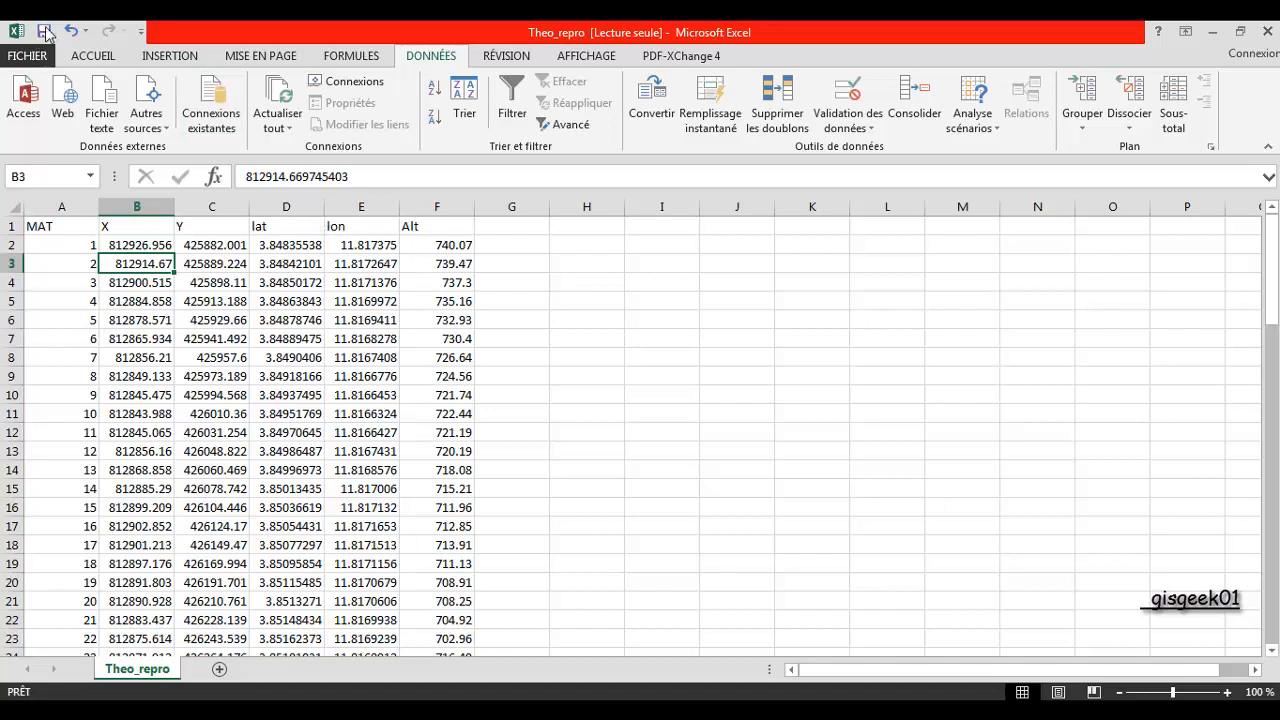
pyautogui.click(27, 57)
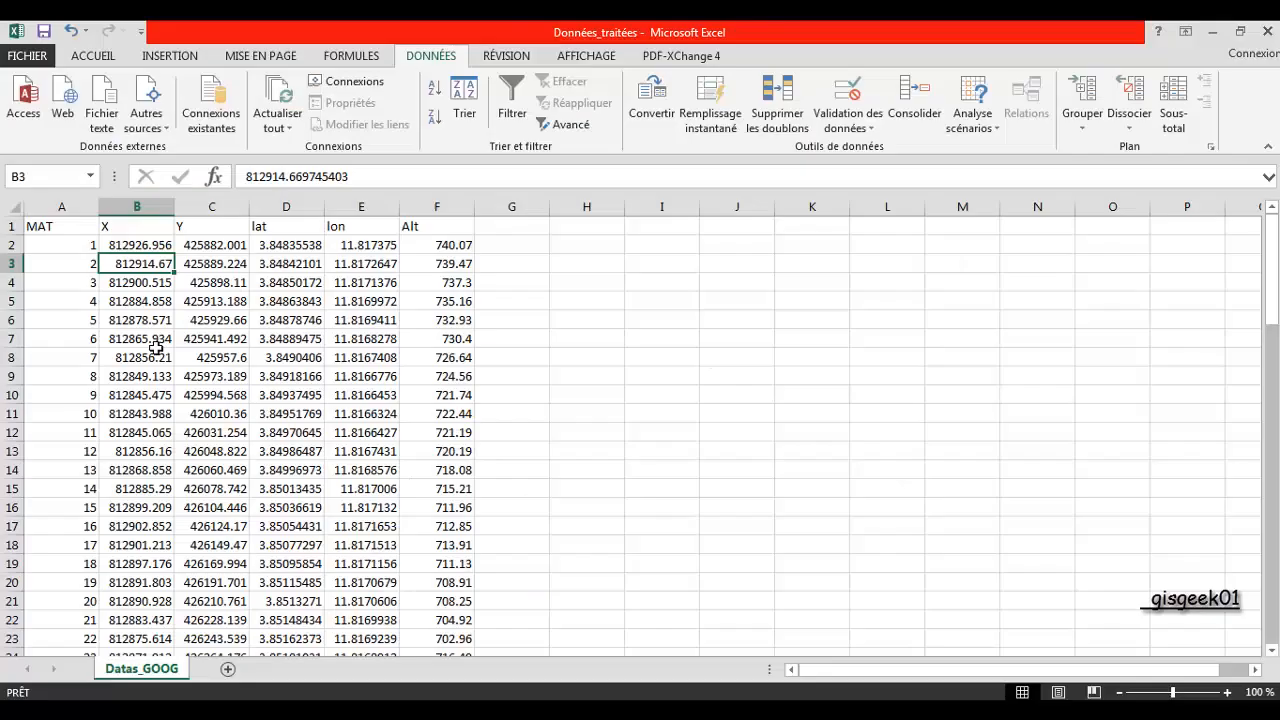
pyautogui.click(212, 338)
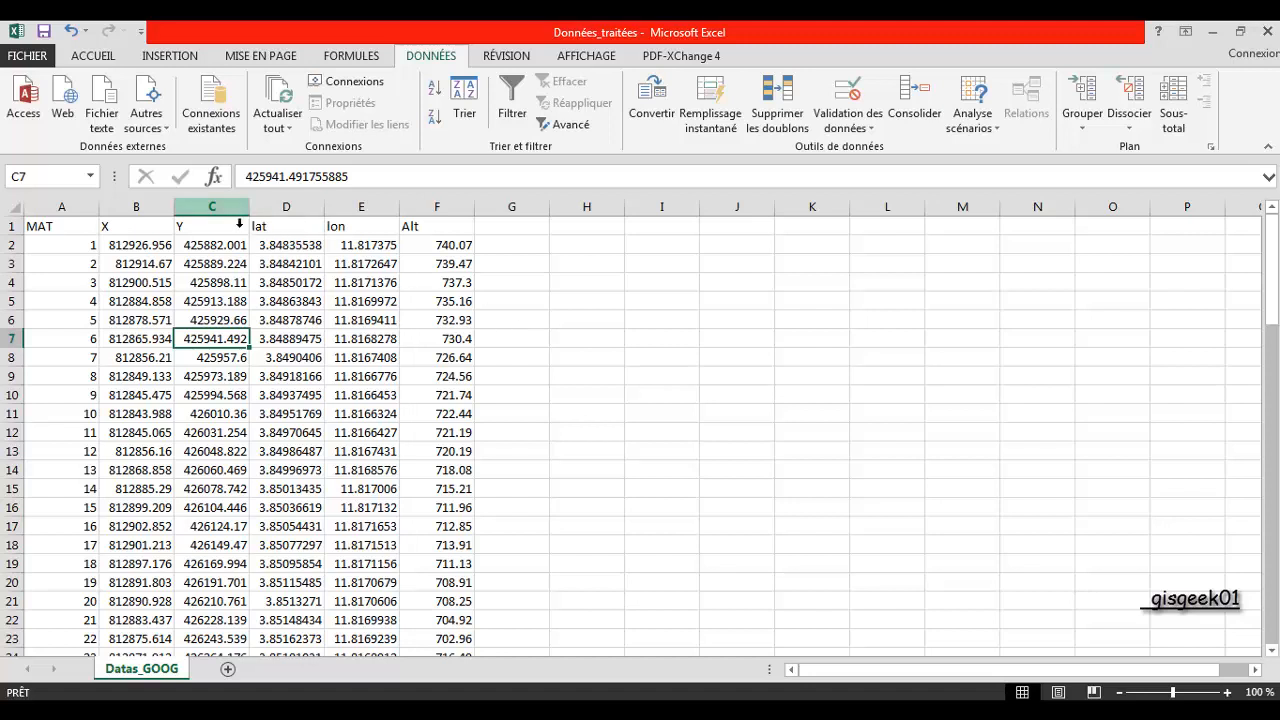
# Step: Delete the lat and lon columns from the Datas_GOOG sheet
pyautogui.moveTo(296, 224); pyautogui.dragTo(372, 224)
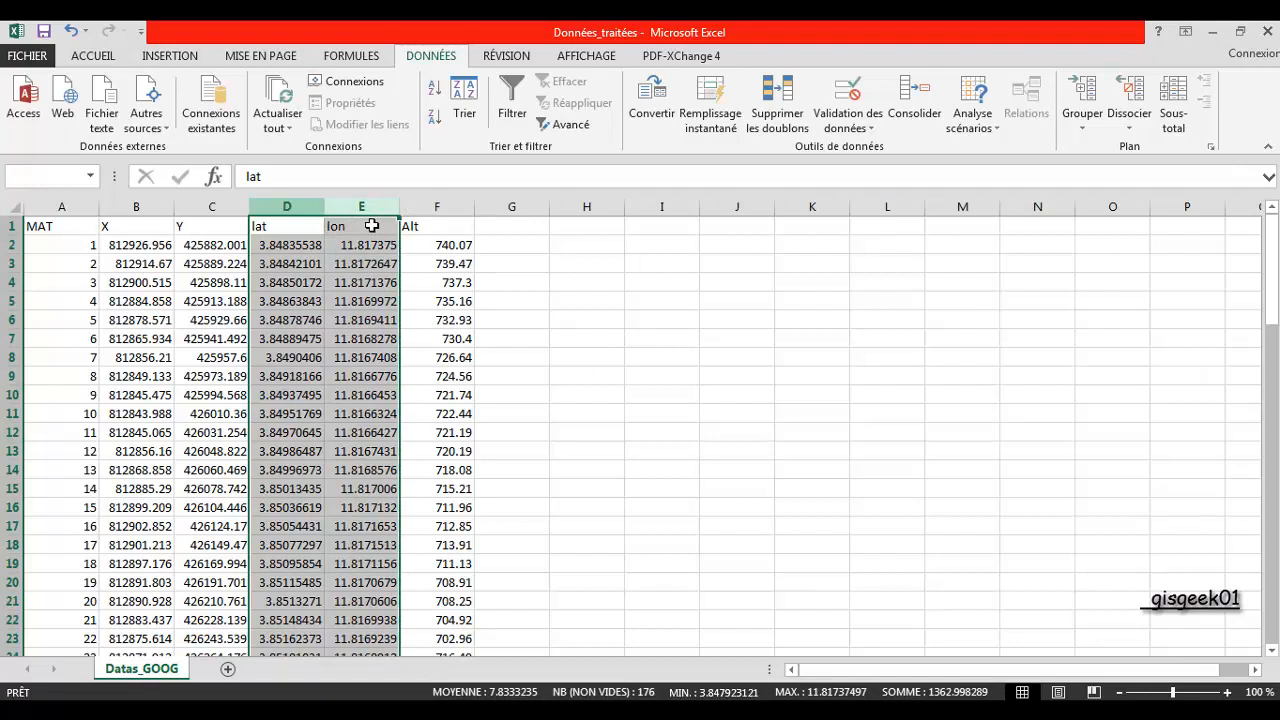
pyautogui.rightClick(374, 229)
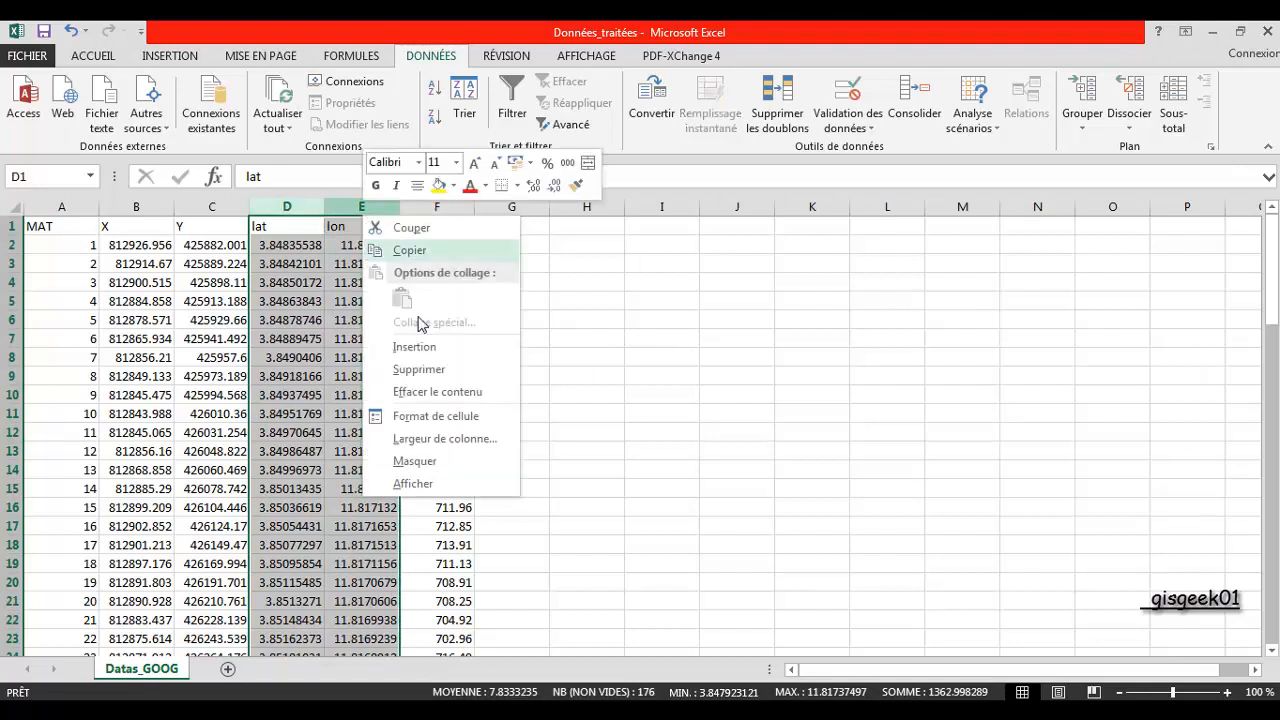
pyautogui.click(452, 366)
pyautogui.click(470, 318)
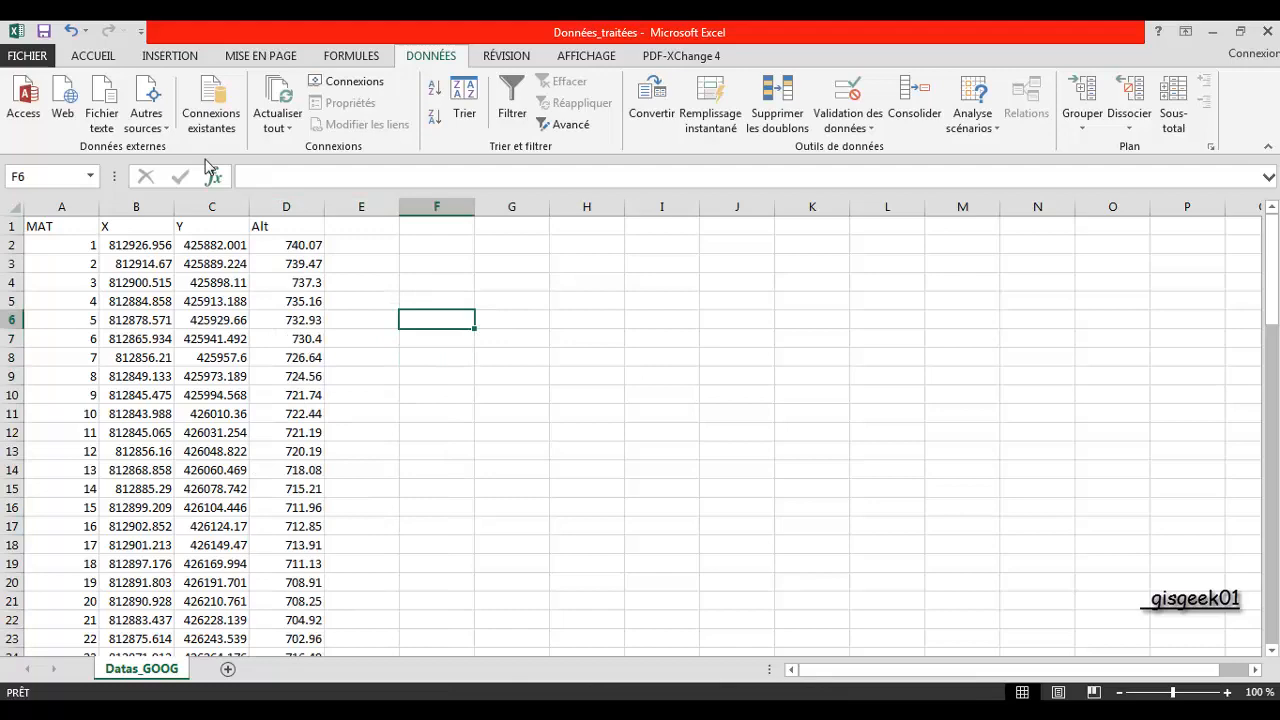
# Step: Start saving a copy of the workbook in the Abanga folder and shorten its file name to Données
pyautogui.click(27, 55)
pyautogui.click(60, 243)
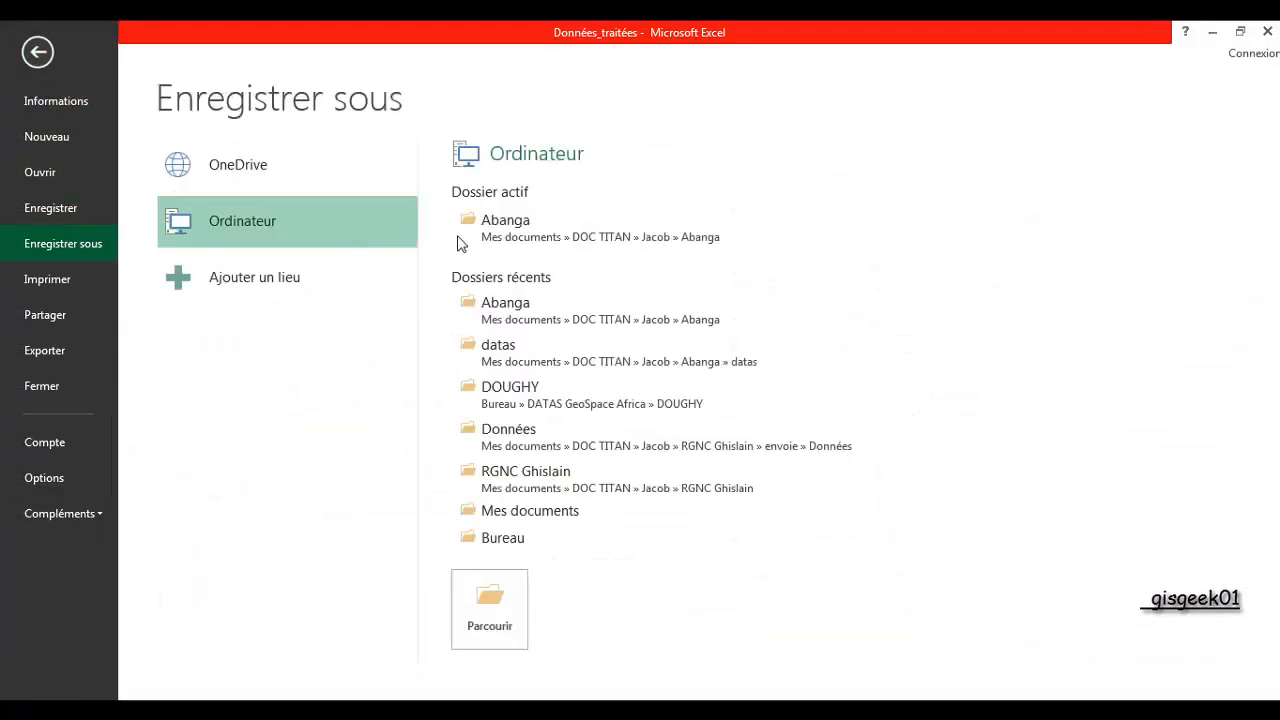
pyautogui.click(531, 250)
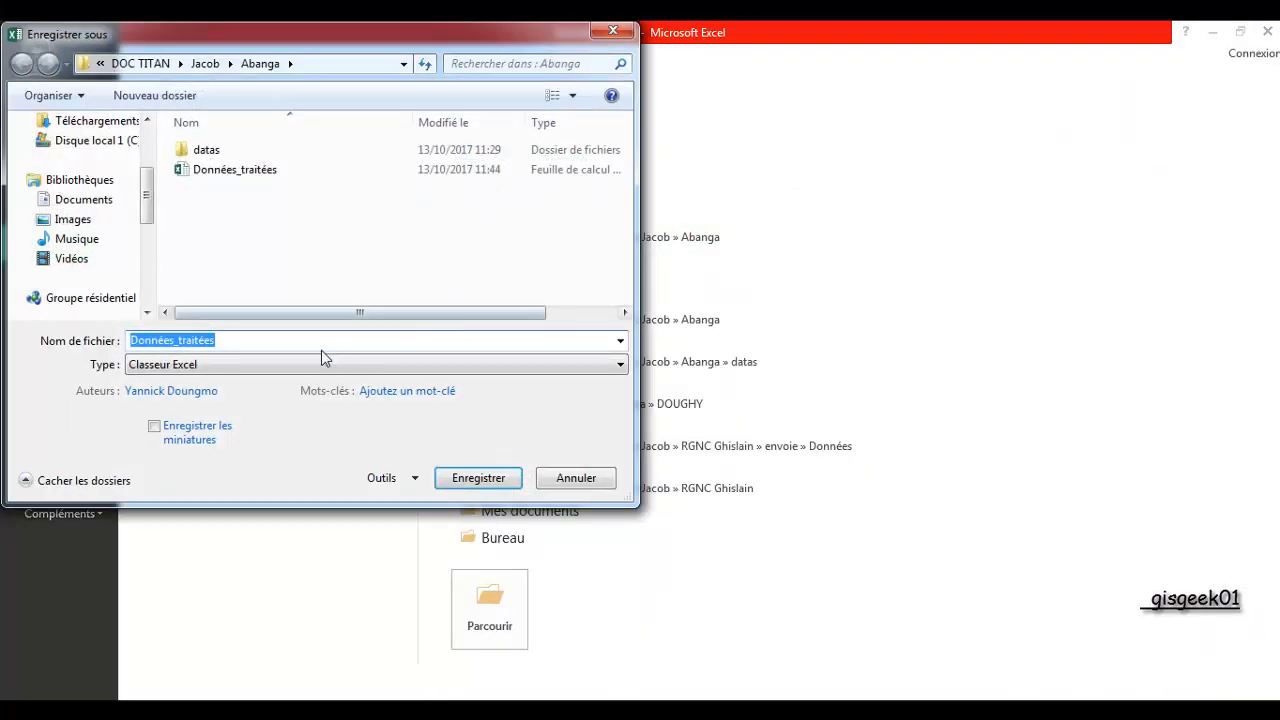
pyautogui.click(247, 347)
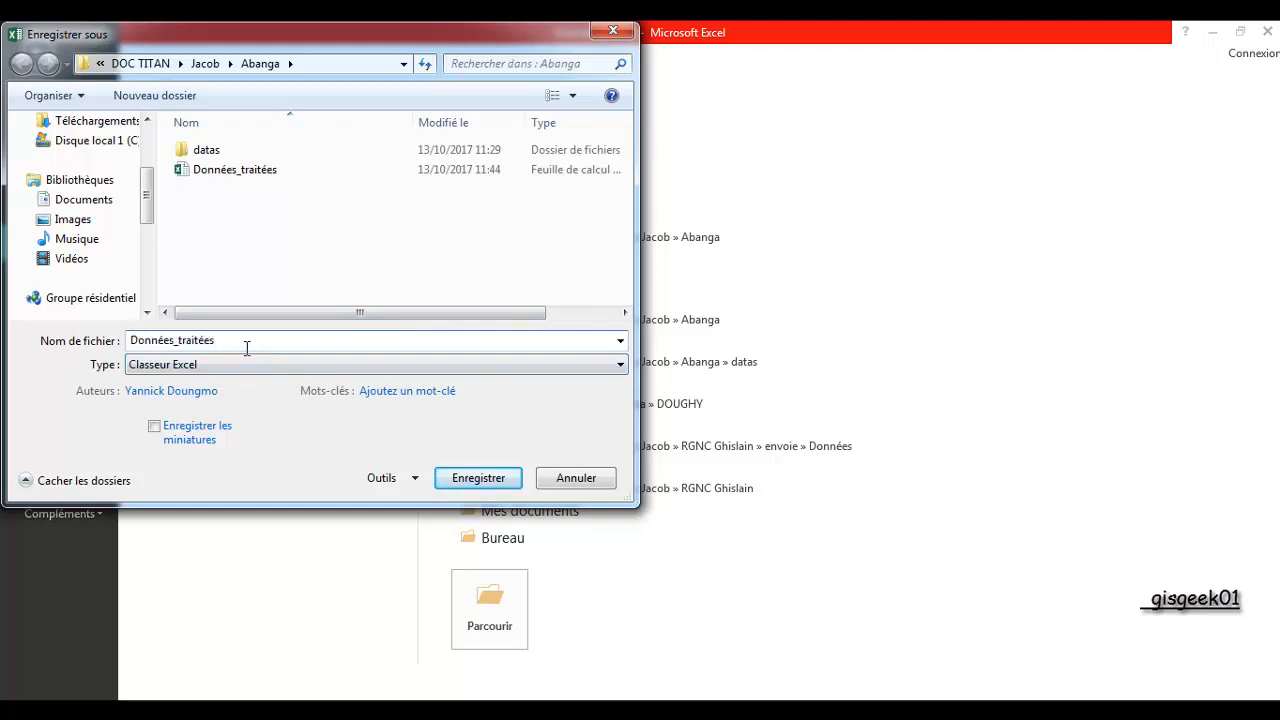
pyautogui.press('BackSpace')
pyautogui.press('BackSpace')
pyautogui.press('BackSpace')
pyautogui.press('BackSpace')
pyautogui.press('BackSpace')
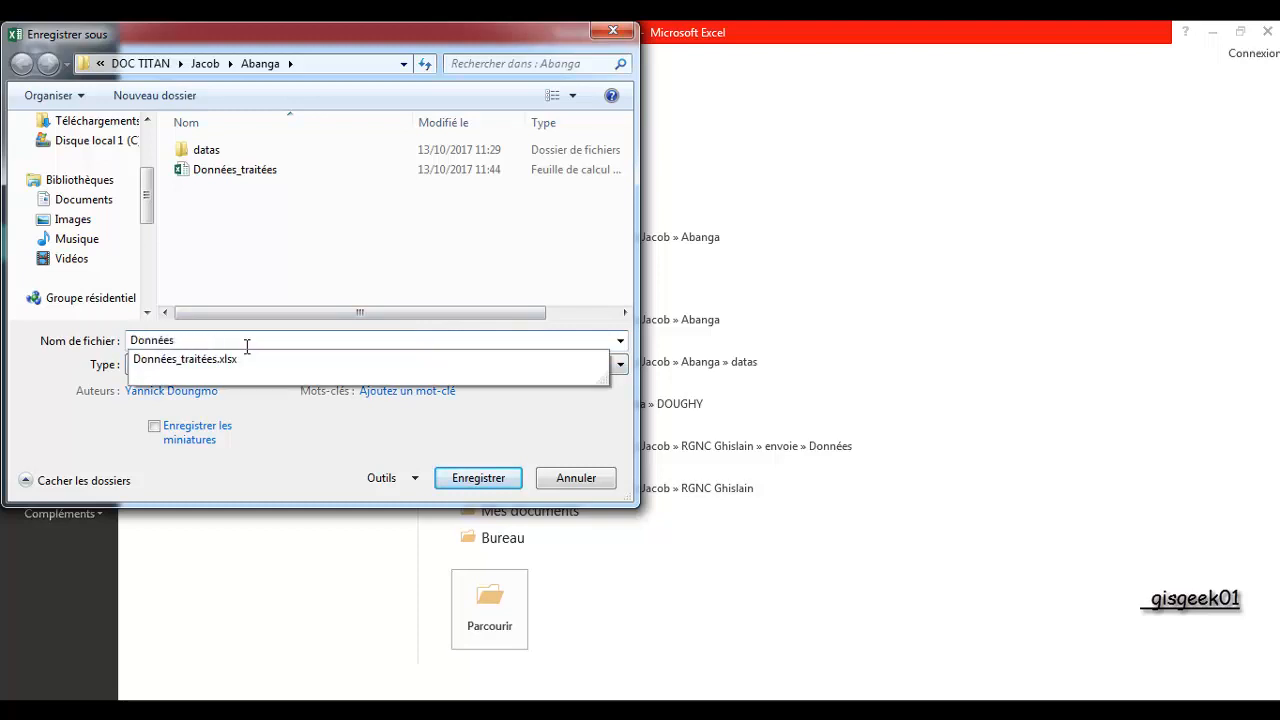
pyautogui.click(286, 172)
pyautogui.doubleClick(211, 341)
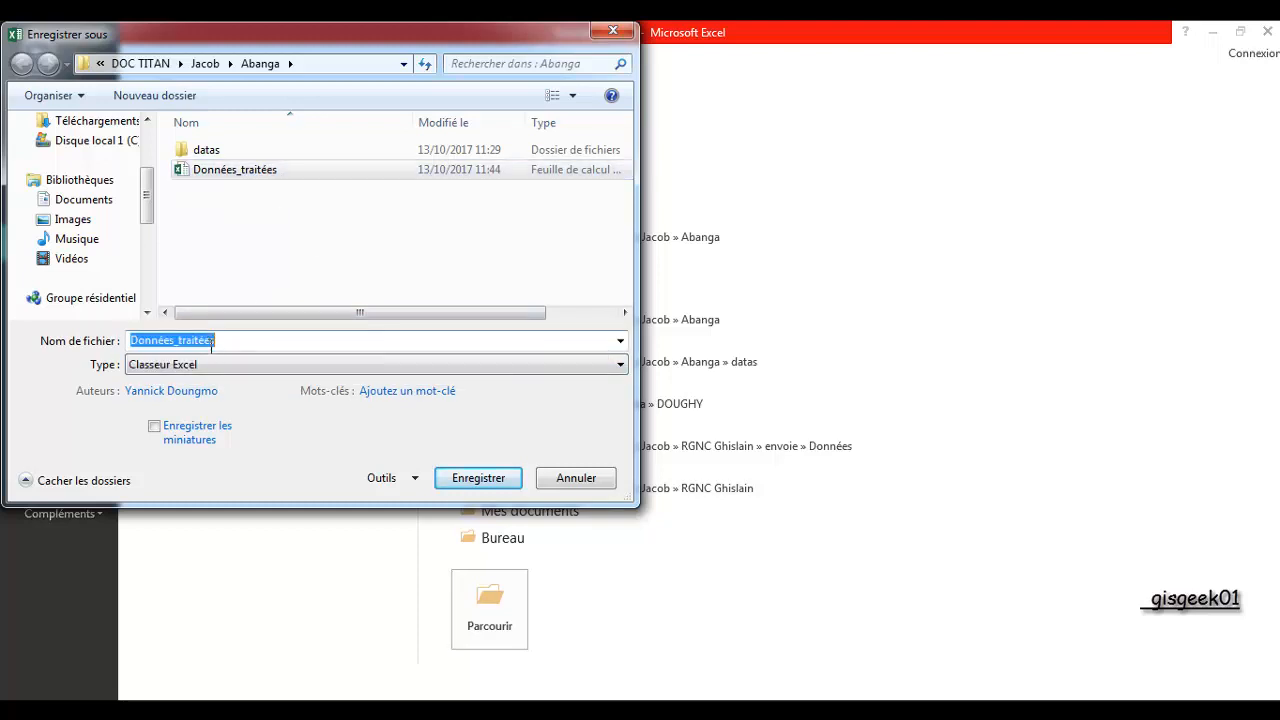
pyautogui.click(211, 346)
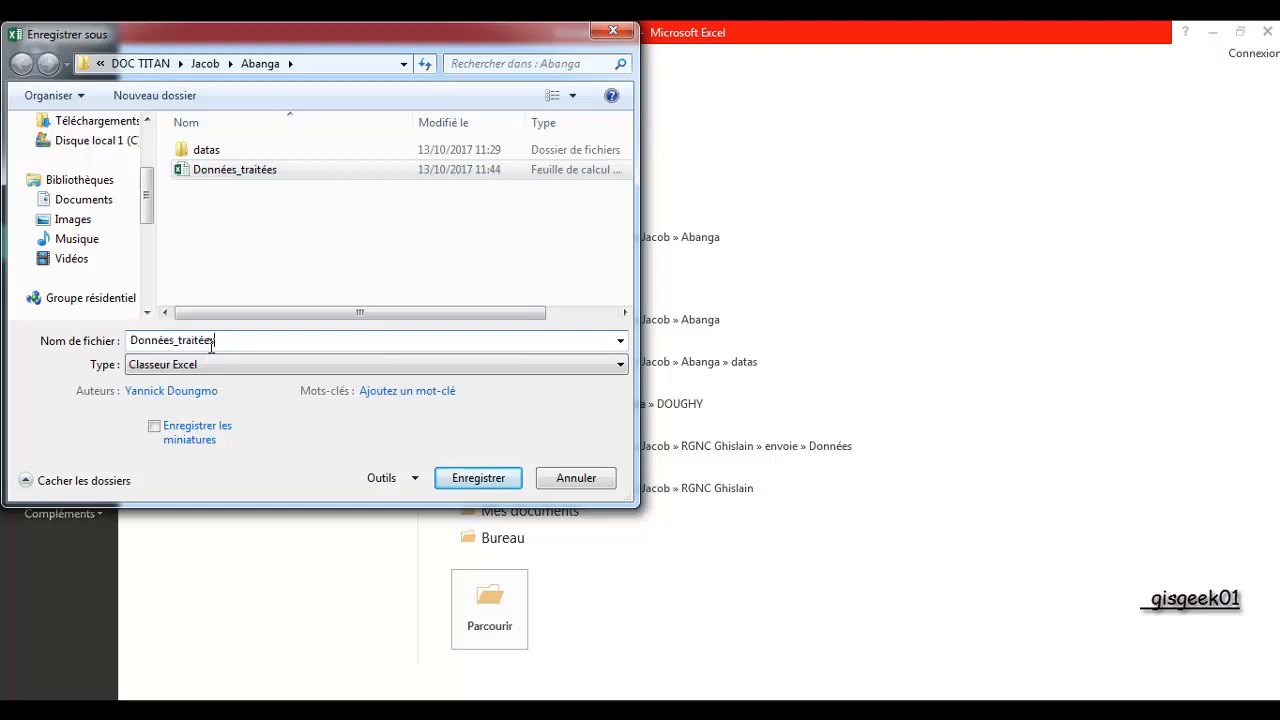
pyautogui.press('BackSpace')
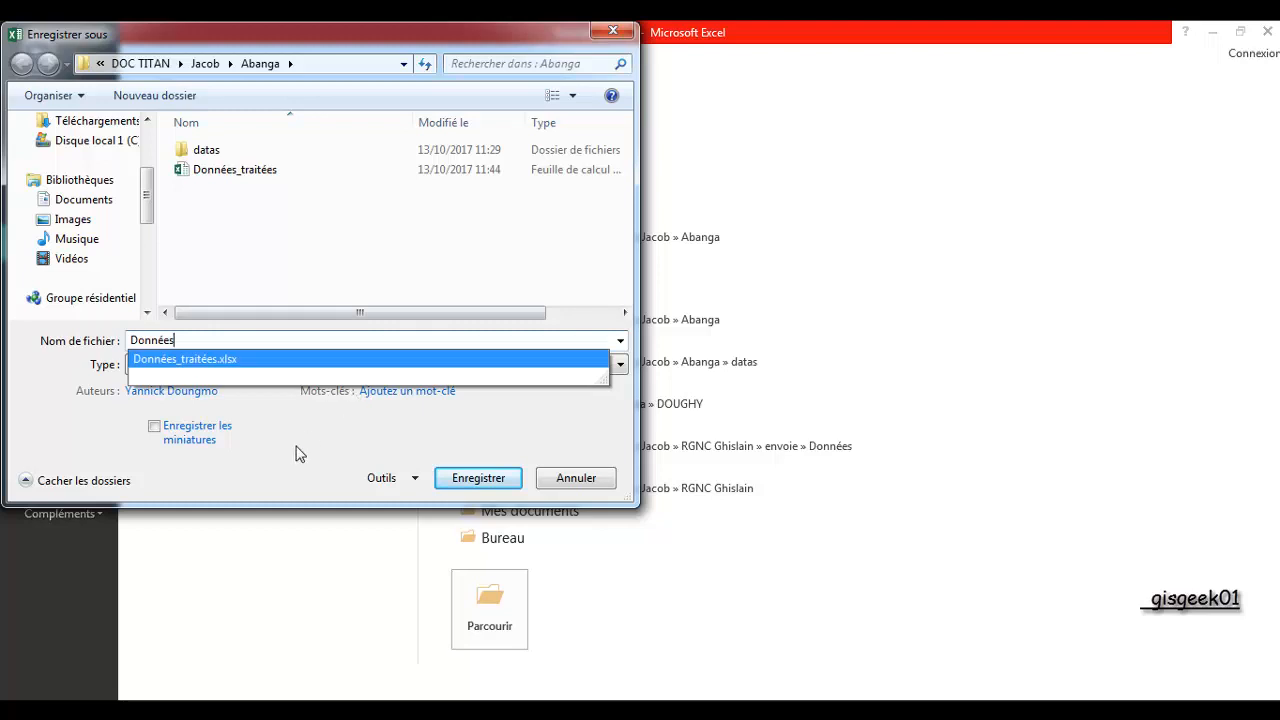
# Step: Save the copy in the Texte (séparateur : tabulation) format and agree to keep using that format
pyautogui.click(260, 366)
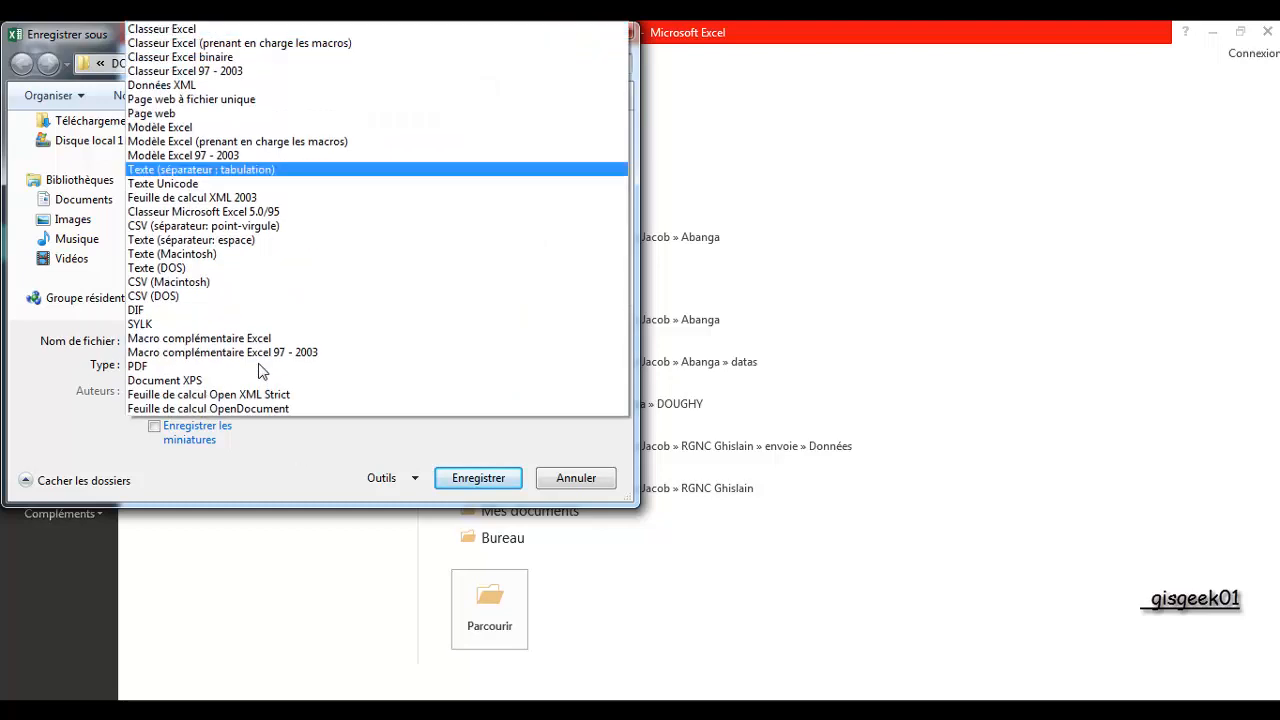
pyautogui.click(238, 171)
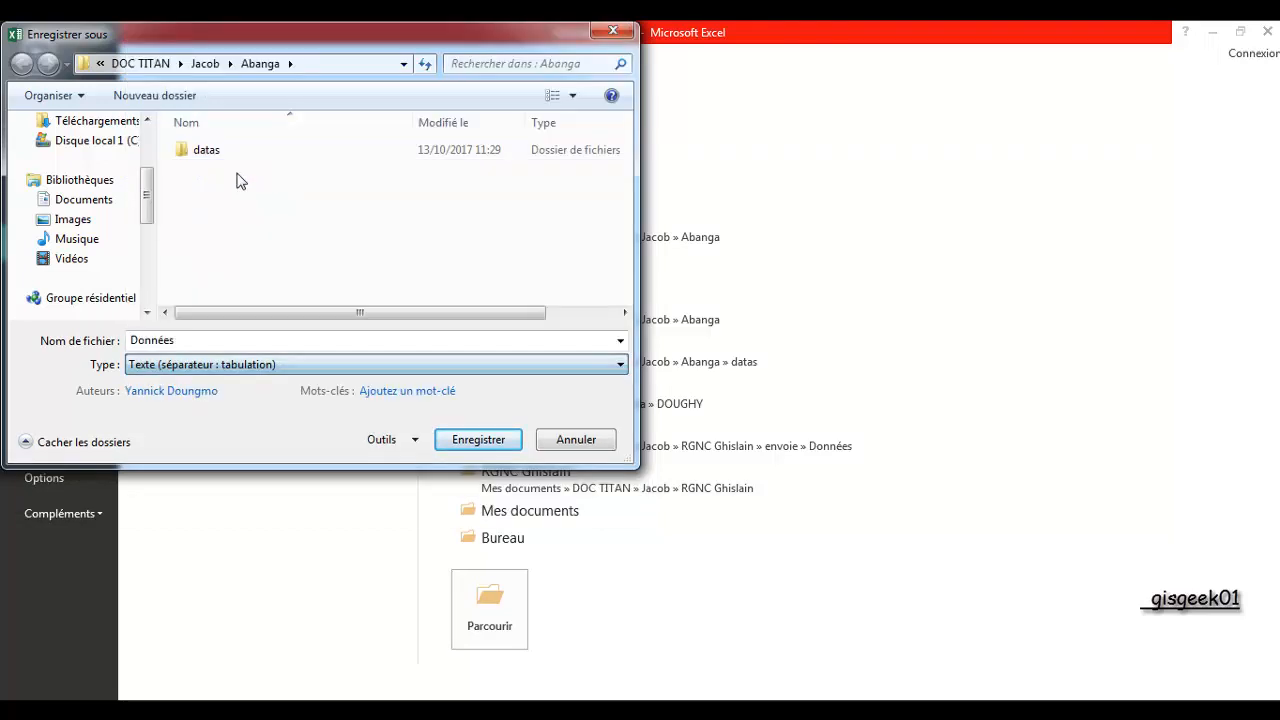
pyautogui.click(489, 440)
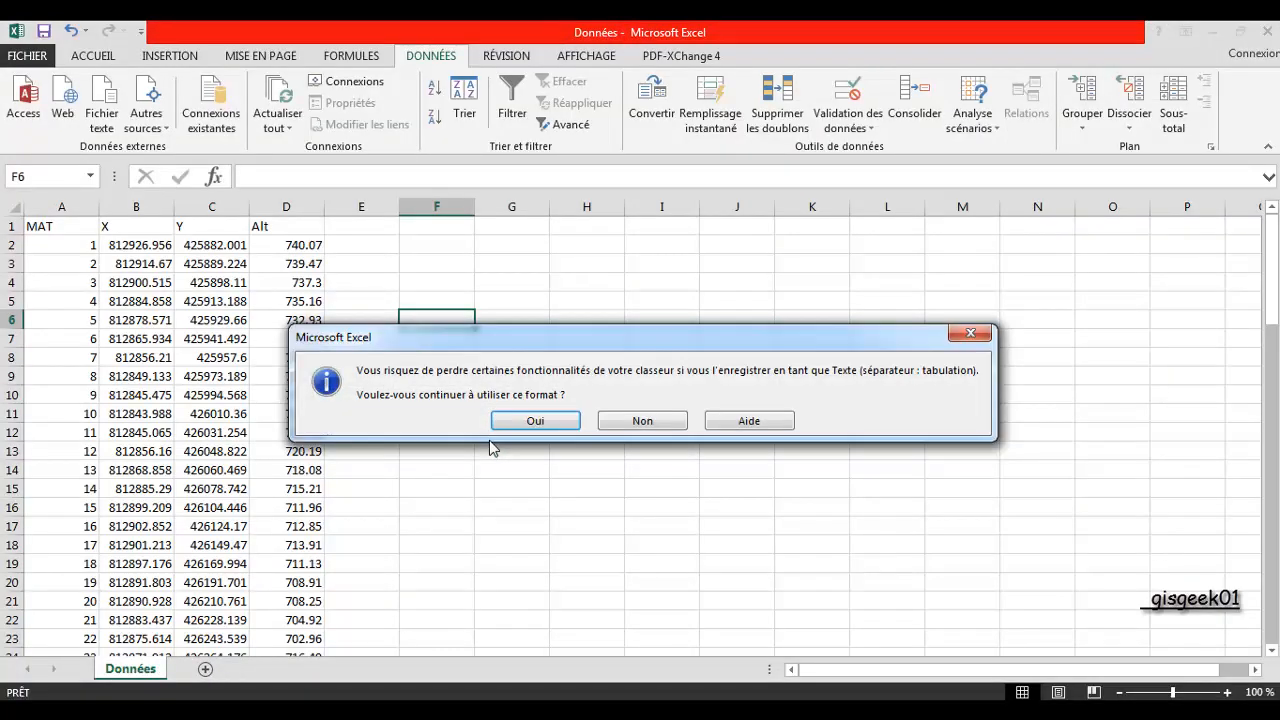
pyautogui.click(518, 423)
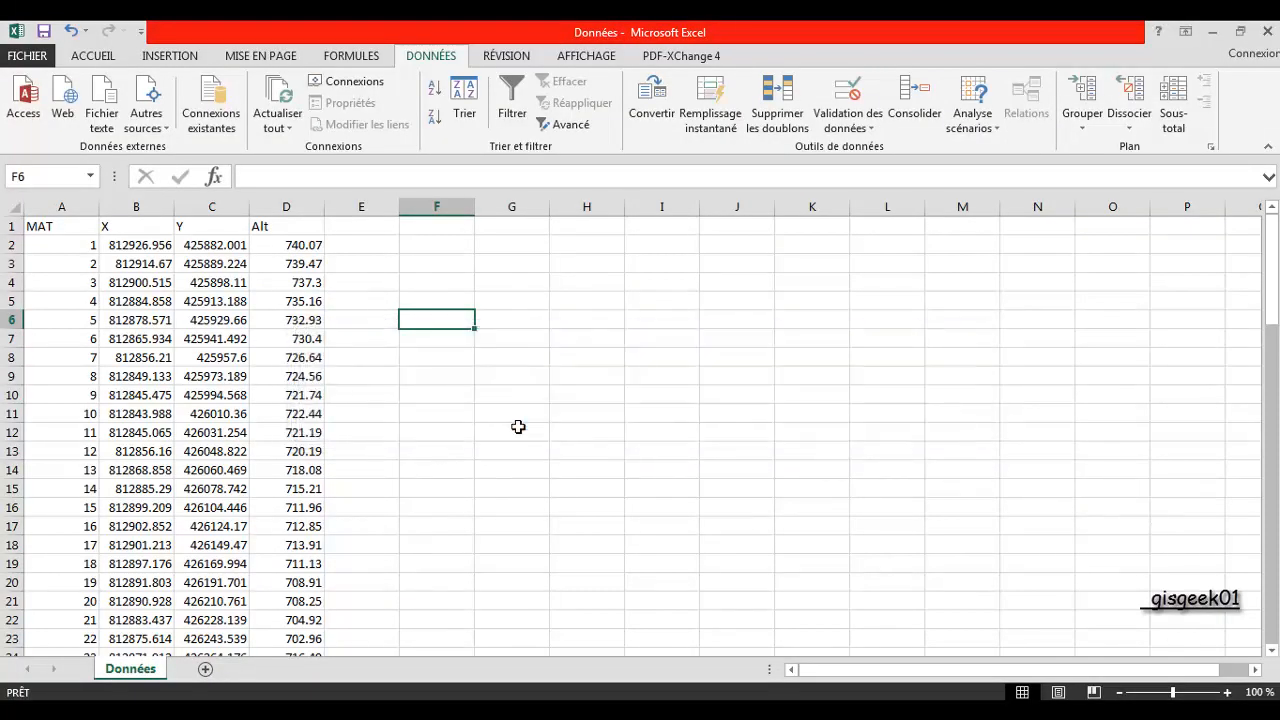